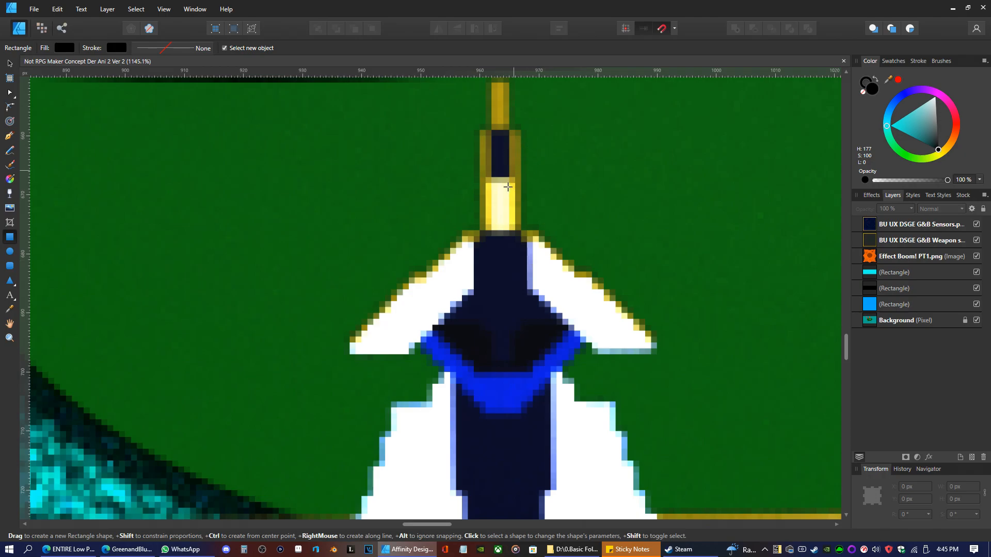
{"action": "scroll", "coordinate": [512, 216], "scroll_direction": "down", "scroll_amount": 6}
{"action": "scroll", "coordinate": [567, 216], "scroll_direction": "down", "scroll_amount": 5}
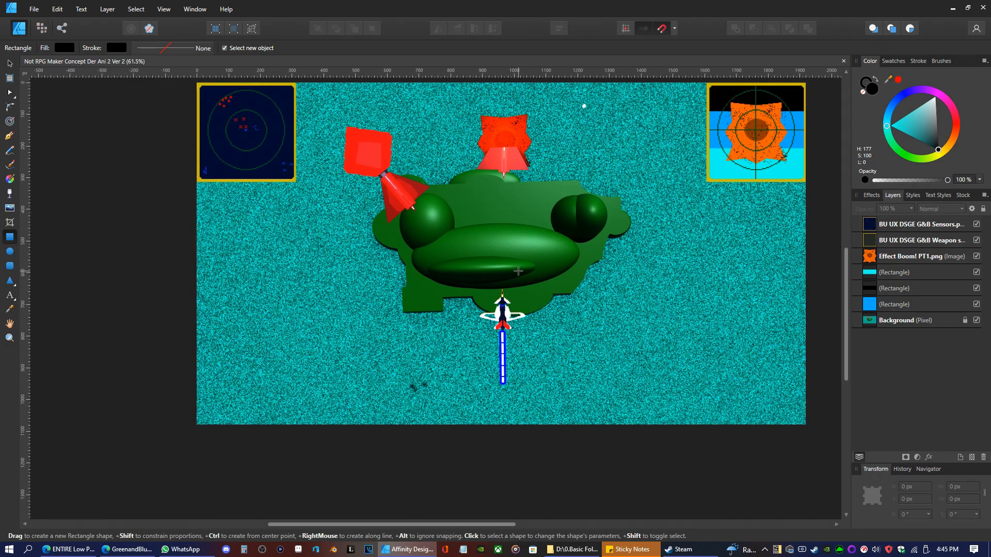
{"action": "left_click_drag", "start_coordinate": [518, 266], "coordinate": [500, 302]}
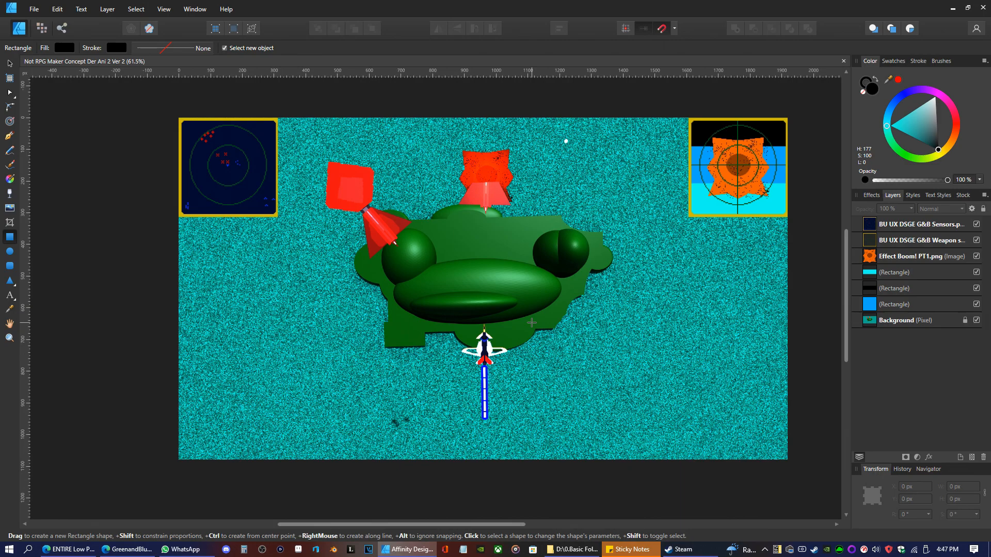
Switch to Office, open the recent "game notes" document and minimise the Office window behind it
{"action": "left_click", "coordinate": [444, 549]}
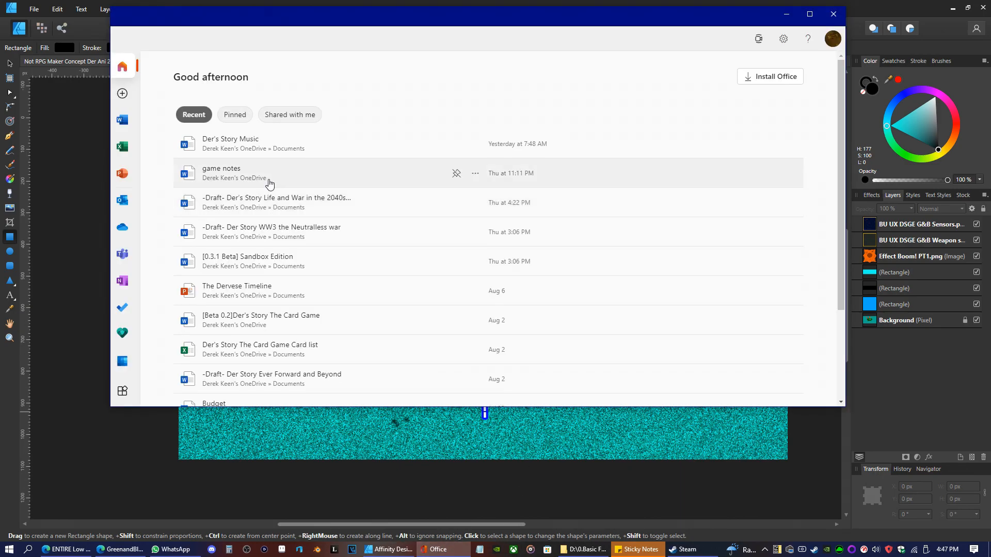
{"action": "left_click", "coordinate": [236, 183]}
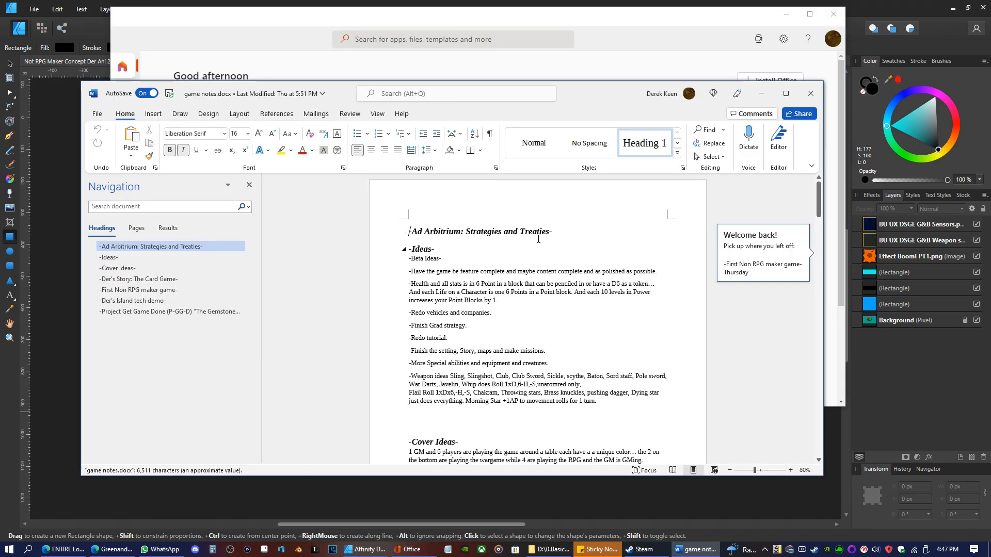
{"action": "left_click", "coordinate": [787, 14]}
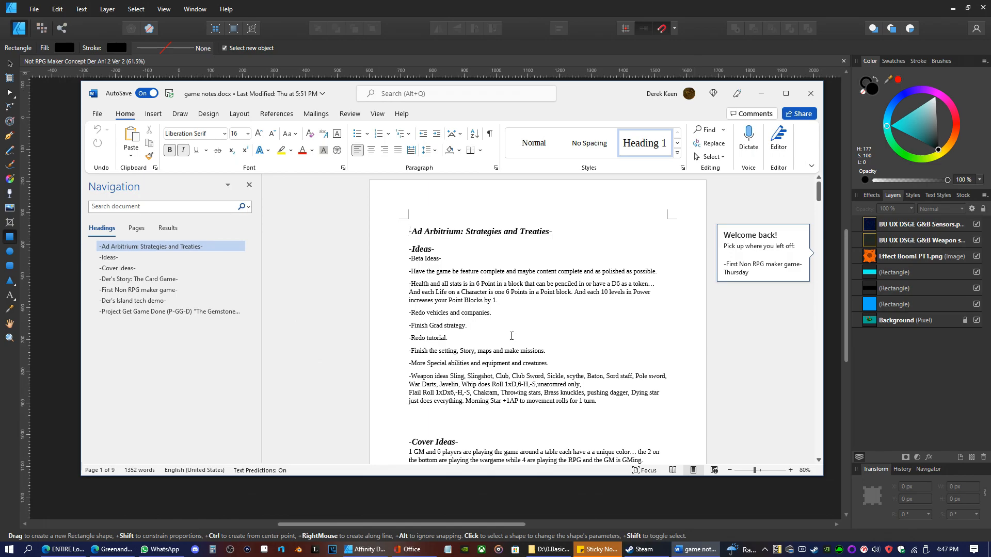
Look through the game notes to the "First Non RPG maker game" ideas and concept image description, and minimise the document
{"action": "scroll", "coordinate": [528, 314], "scroll_direction": "down", "scroll_amount": 2}
{"action": "scroll", "coordinate": [528, 315], "scroll_direction": "down", "scroll_amount": 15}
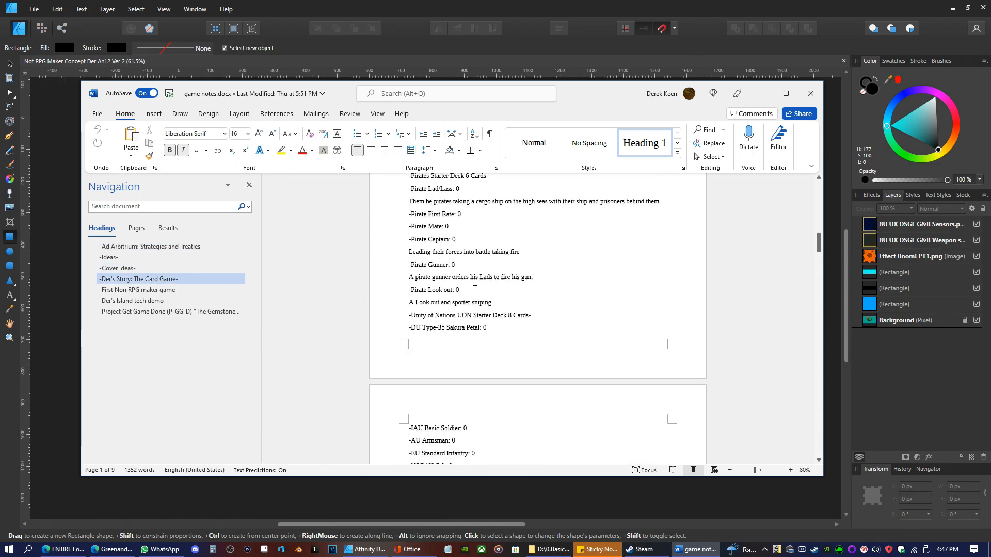
{"action": "scroll", "coordinate": [480, 273], "scroll_direction": "down", "scroll_amount": 6}
{"action": "scroll", "coordinate": [482, 279], "scroll_direction": "up", "scroll_amount": 6}
{"action": "scroll", "coordinate": [482, 289], "scroll_direction": "down", "scroll_amount": 1}
{"action": "scroll", "coordinate": [482, 289], "scroll_direction": "down", "scroll_amount": 9}
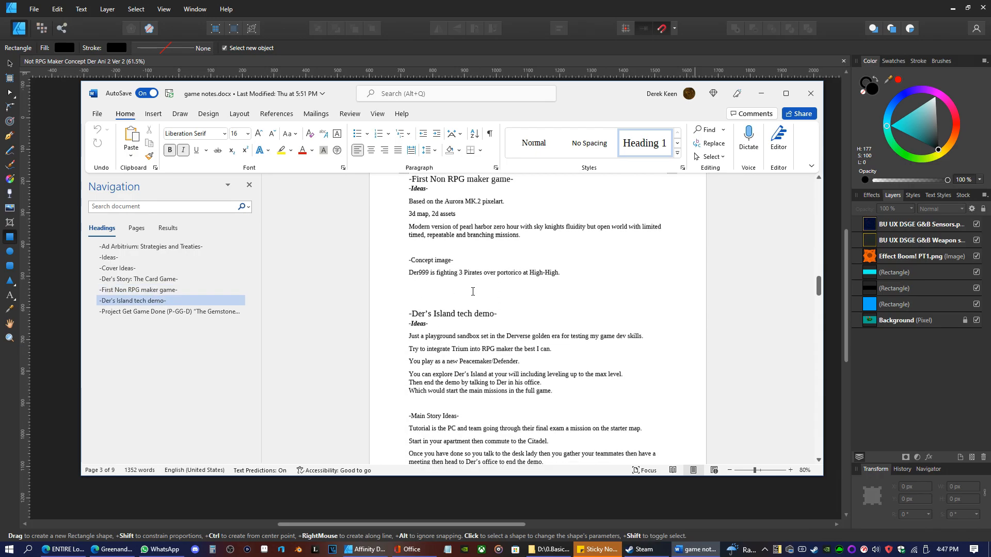
{"action": "scroll", "coordinate": [518, 309], "scroll_direction": "up", "scroll_amount": 1}
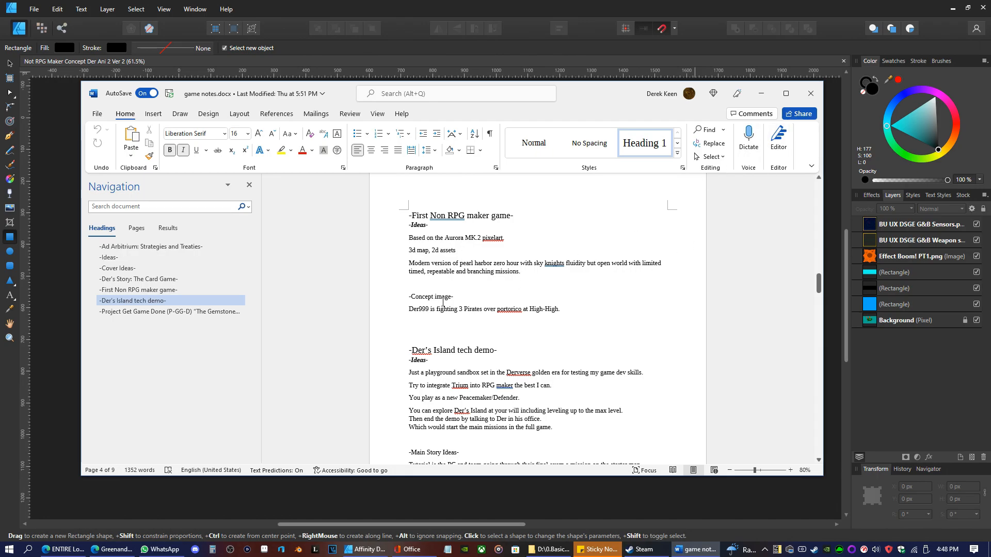
{"action": "left_click", "coordinate": [757, 97]}
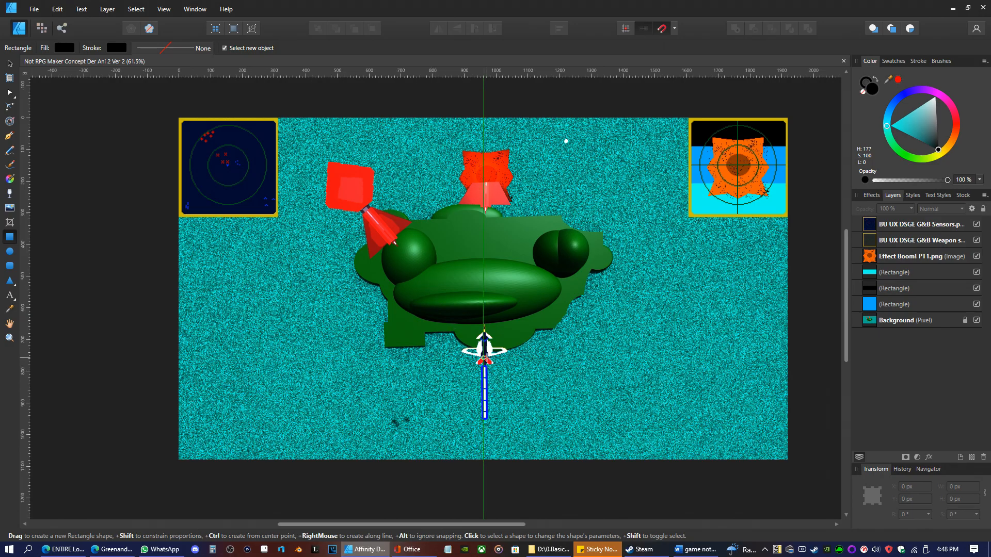
Examine the white and red aircraft, its blue trail and the surrounding island in the concept image
{"action": "scroll", "coordinate": [484, 358], "scroll_direction": "up", "scroll_amount": 6}
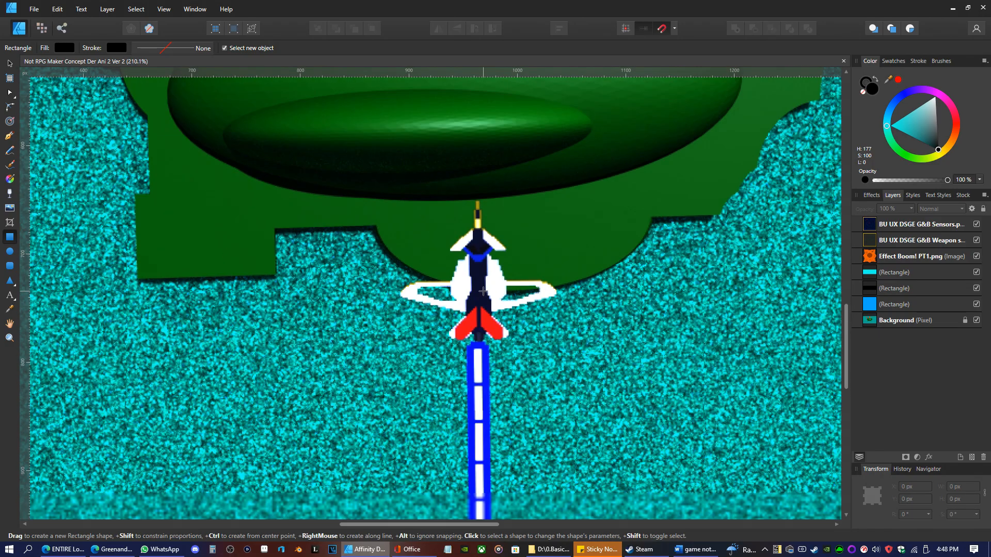
{"action": "scroll", "coordinate": [483, 291], "scroll_direction": "down", "scroll_amount": 3}
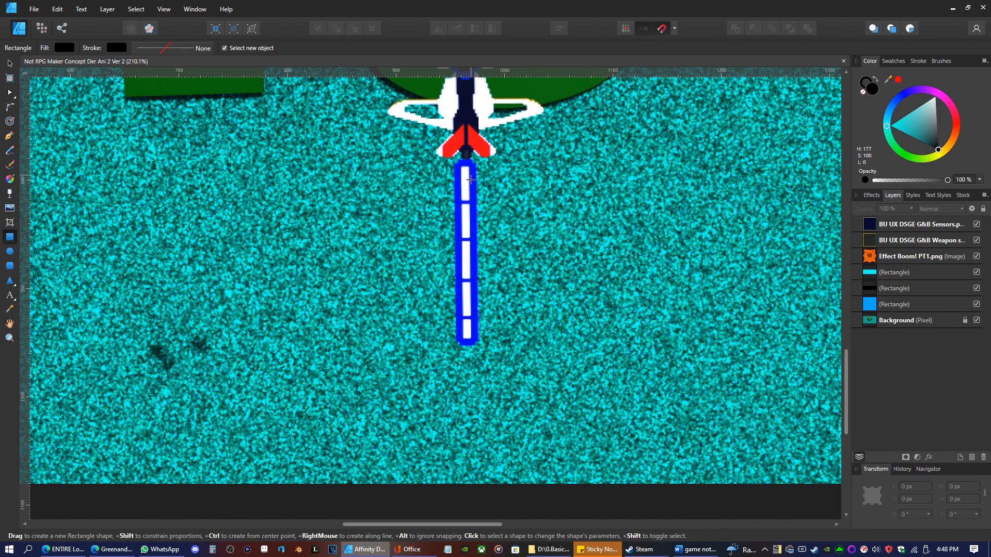
{"action": "scroll", "coordinate": [485, 290], "scroll_direction": "up", "scroll_amount": 1}
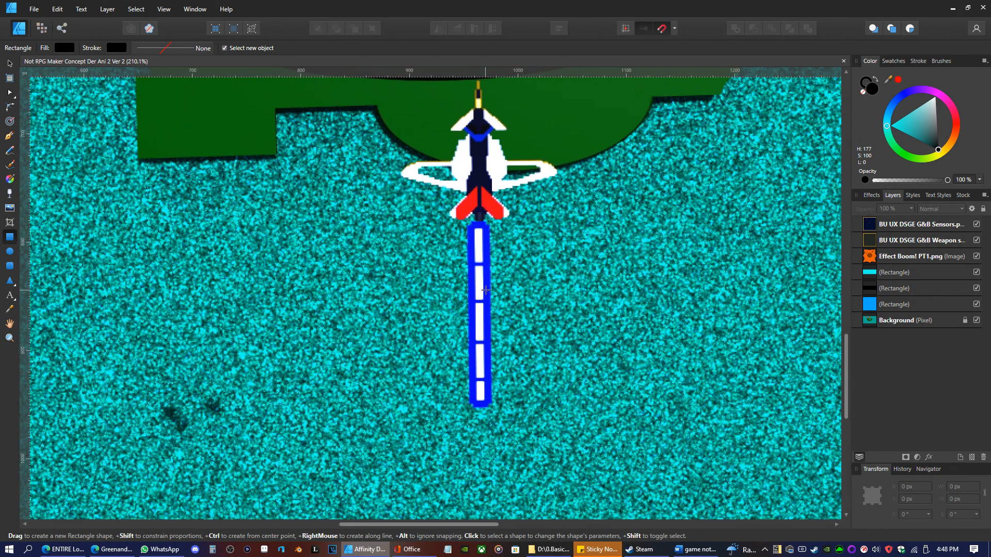
{"action": "scroll", "coordinate": [485, 290], "scroll_direction": "down", "scroll_amount": 5}
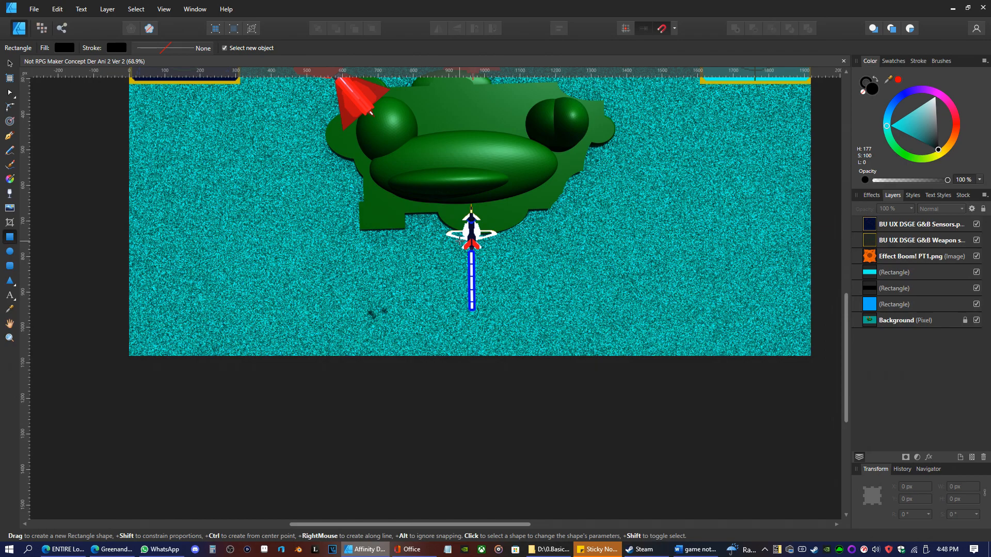
{"action": "scroll", "coordinate": [459, 239], "scroll_direction": "up", "scroll_amount": 2}
{"action": "left_click_drag", "start_coordinate": [517, 357], "coordinate": [509, 359]}
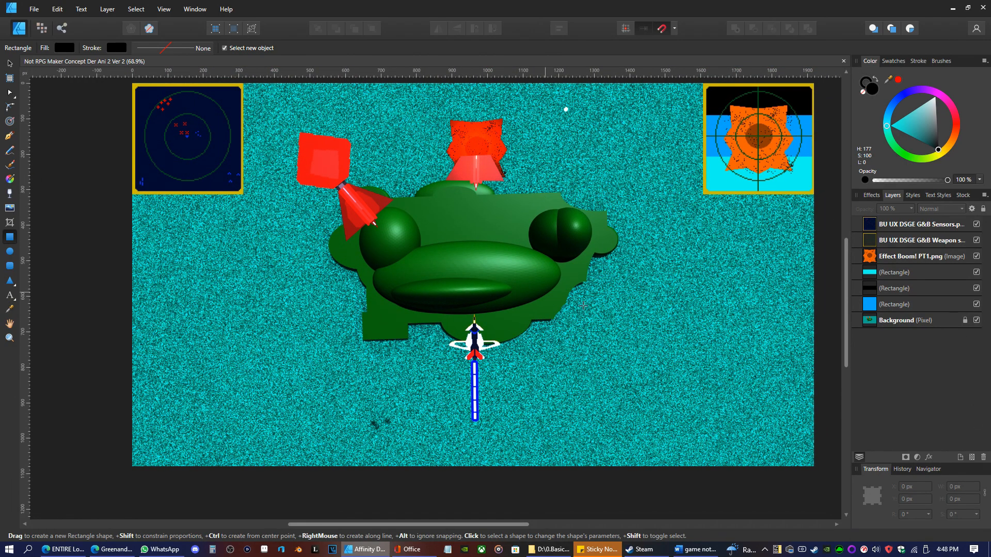
{"action": "scroll", "coordinate": [479, 341], "scroll_direction": "up", "scroll_amount": 3}
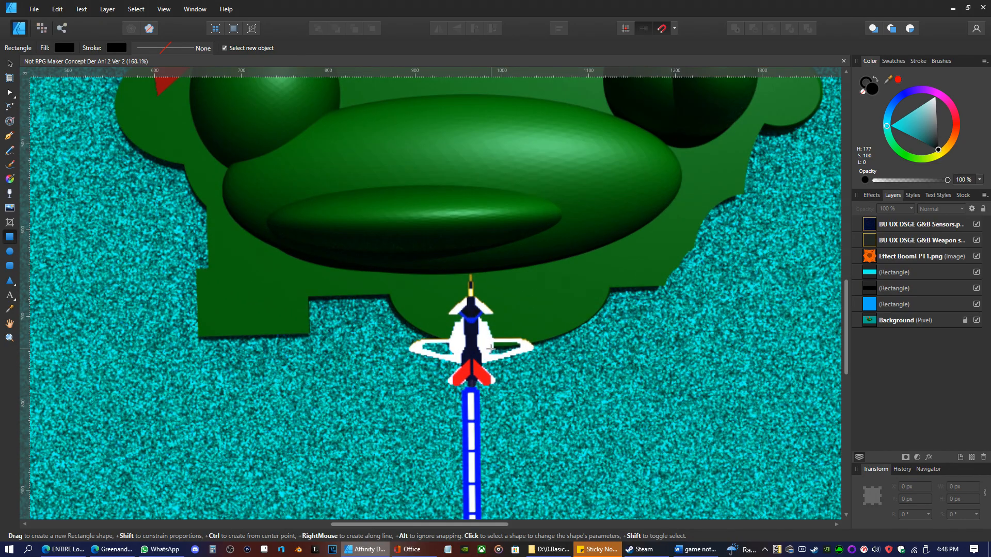
{"action": "scroll", "coordinate": [476, 343], "scroll_direction": "down", "scroll_amount": 4}
{"action": "scroll", "coordinate": [478, 343], "scroll_direction": "up", "scroll_amount": 1}
{"action": "left_click_drag", "start_coordinate": [492, 345], "coordinate": [478, 362]}
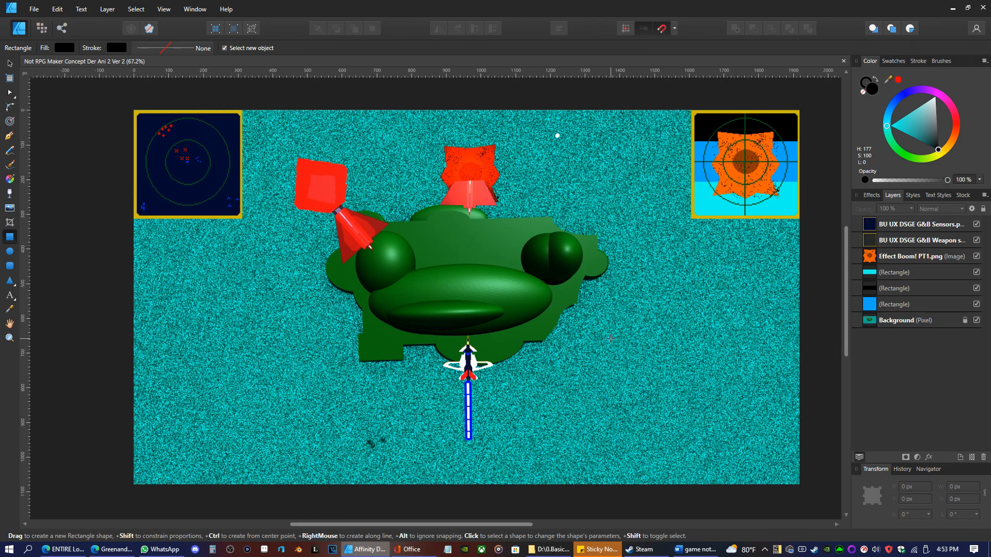
Switch to the DeviantArt profile, view "My first CGI art! DSSS 2: The first battle." from the Der Minisodes gallery, and minimise the browser
{"action": "left_click", "coordinate": [111, 549]}
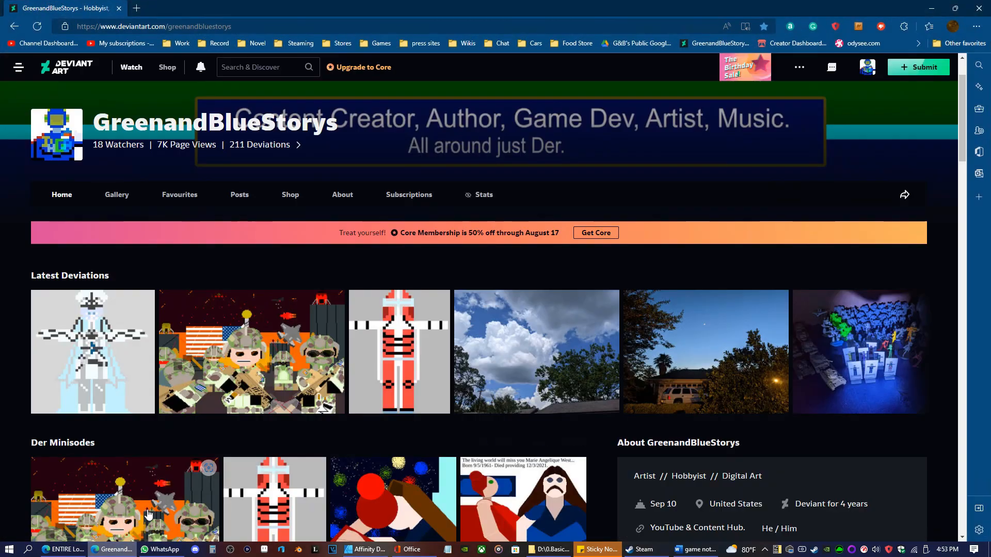
{"action": "scroll", "coordinate": [419, 281], "scroll_direction": "down", "scroll_amount": 20}
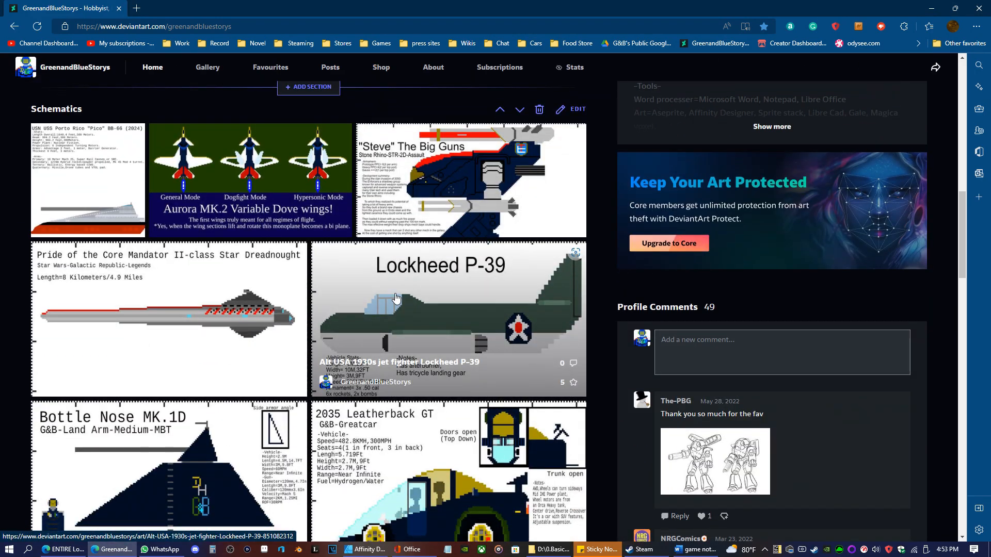
{"action": "scroll", "coordinate": [386, 278], "scroll_direction": "up", "scroll_amount": 20}
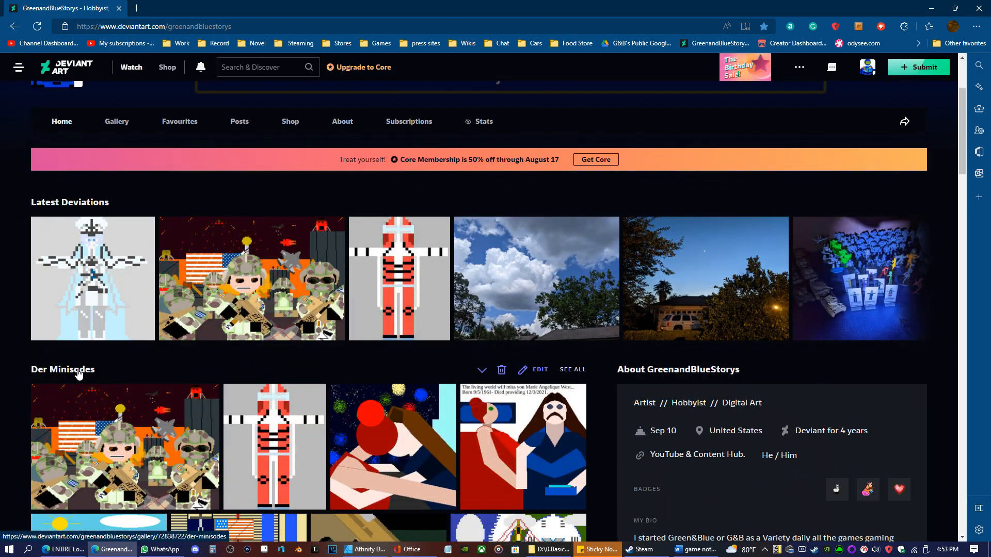
{"action": "left_click", "coordinate": [79, 374]}
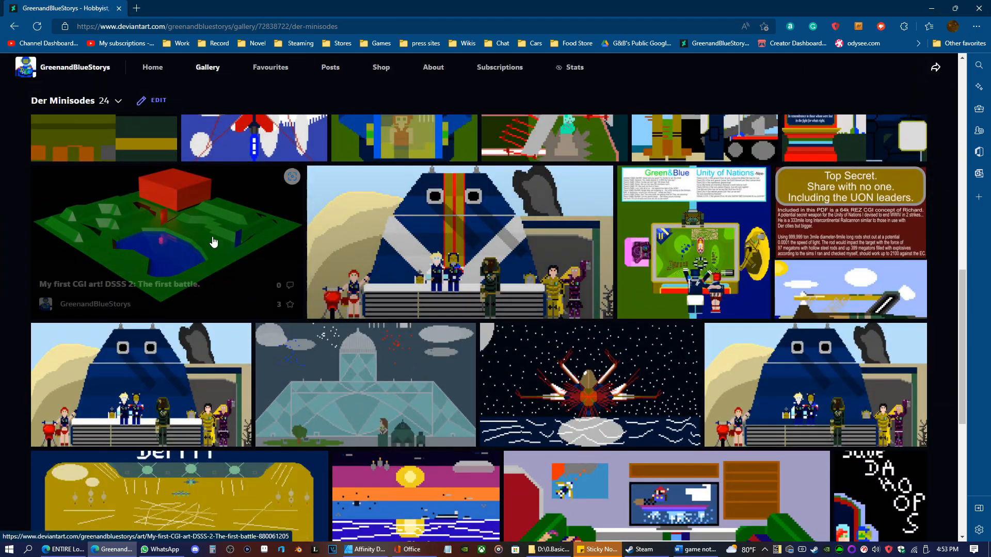
{"action": "left_click", "coordinate": [213, 242]}
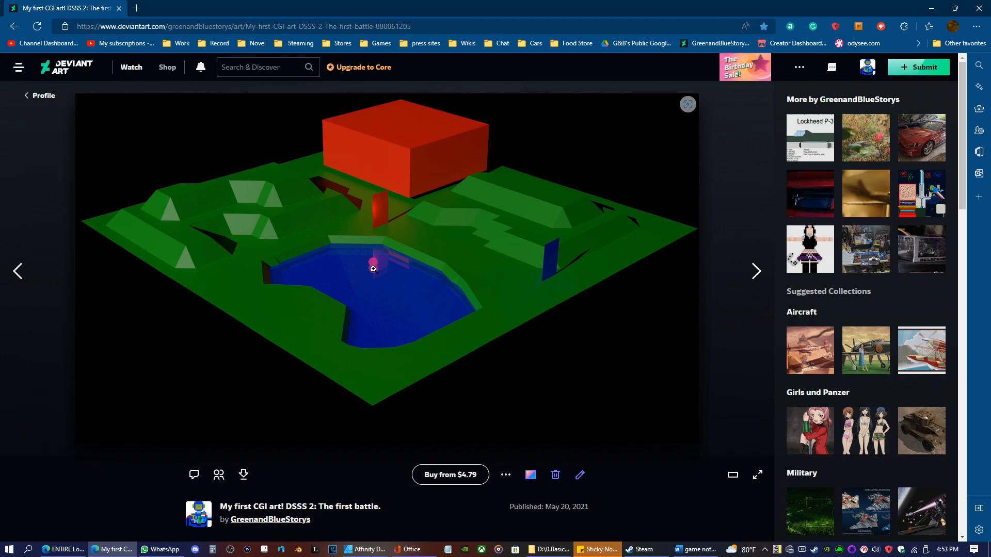
{"action": "left_click", "coordinate": [931, 8]}
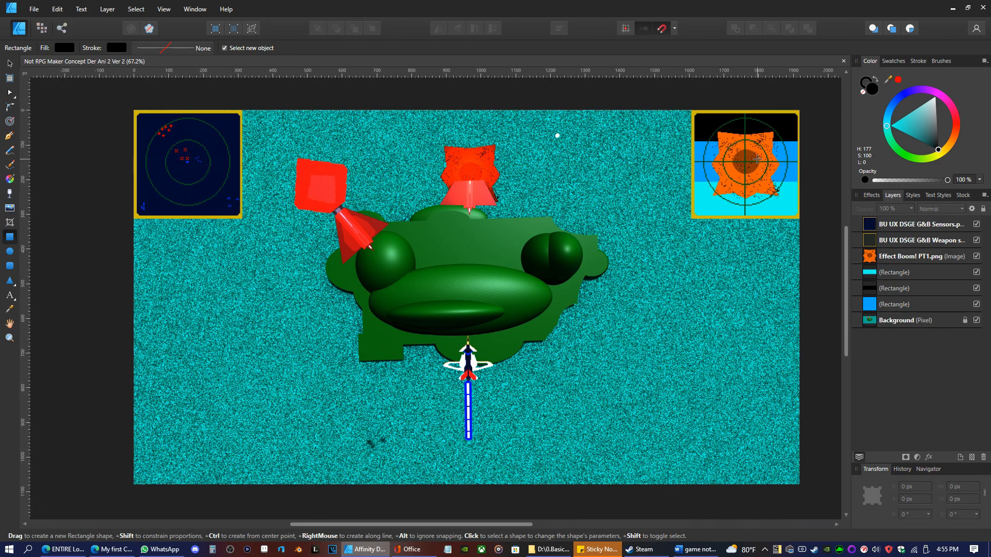
{"action": "left_click", "coordinate": [912, 260]}
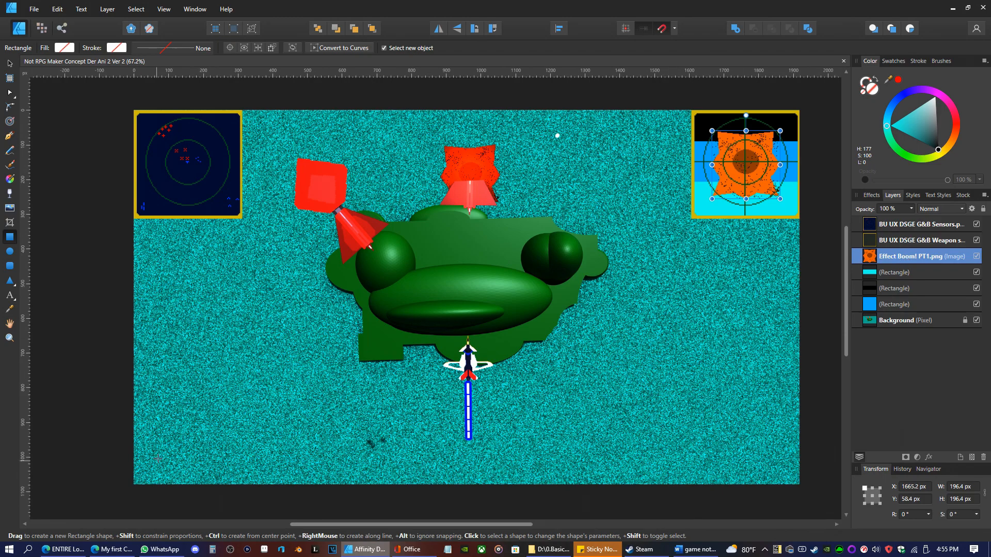
{"action": "mouse_move", "coordinate": [762, 153]}
{"action": "left_mouse_down"}
{"action": "mouse_move", "coordinate": [696, 120]}
{"action": "mouse_move", "coordinate": [720, 175]}
{"action": "mouse_move", "coordinate": [741, 165]}
{"action": "left_mouse_up"}
{"action": "key", "text": "ctrl+z"}
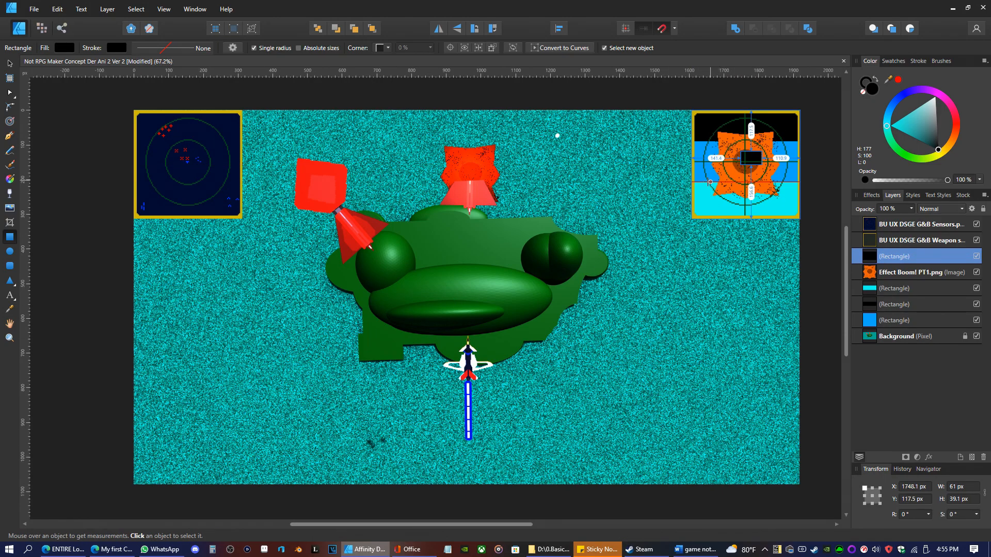
Move the explosion image out of the weapon sight display onto the sea and return it to its original place
{"action": "left_click", "coordinate": [11, 63]}
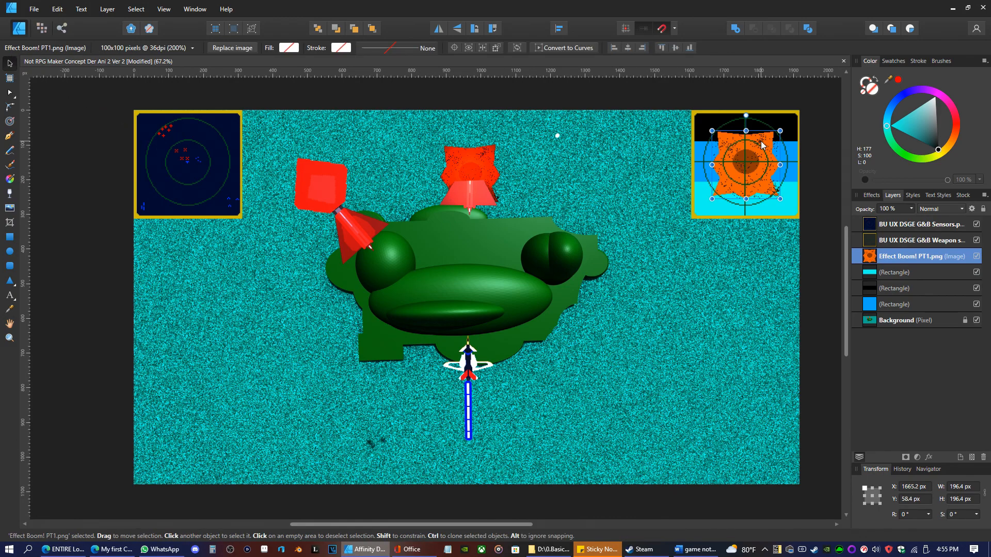
{"action": "left_click_drag", "start_coordinate": [761, 147], "coordinate": [597, 168]}
{"action": "mouse_move", "coordinate": [716, 157]}
{"action": "left_mouse_down"}
{"action": "mouse_move", "coordinate": [662, 162]}
{"action": "mouse_move", "coordinate": [589, 211]}
{"action": "mouse_move", "coordinate": [710, 164]}
{"action": "mouse_move", "coordinate": [717, 128]}
{"action": "mouse_move", "coordinate": [701, 247]}
{"action": "mouse_move", "coordinate": [691, 176]}
{"action": "mouse_move", "coordinate": [719, 155]}
{"action": "left_mouse_up"}
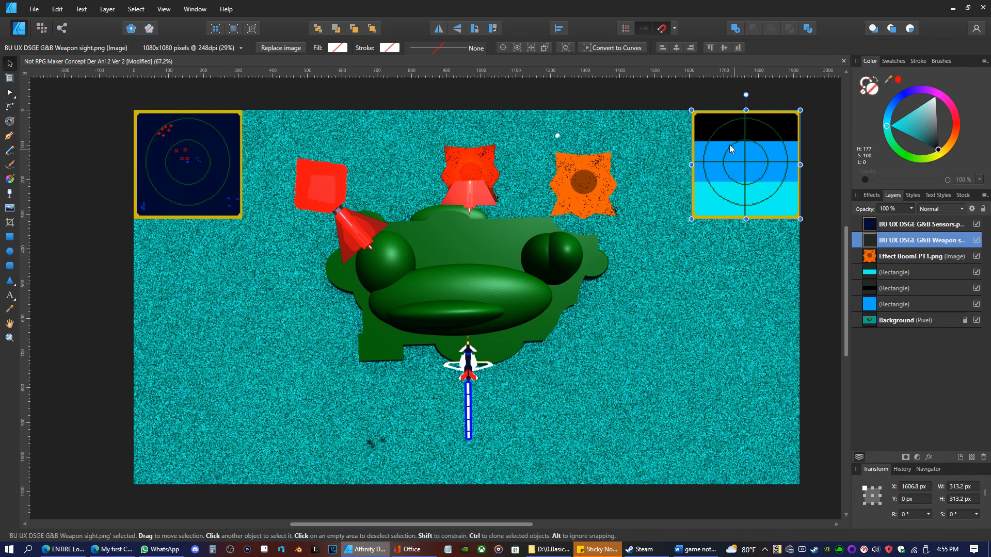
{"action": "left_click_drag", "start_coordinate": [587, 178], "coordinate": [745, 158]}
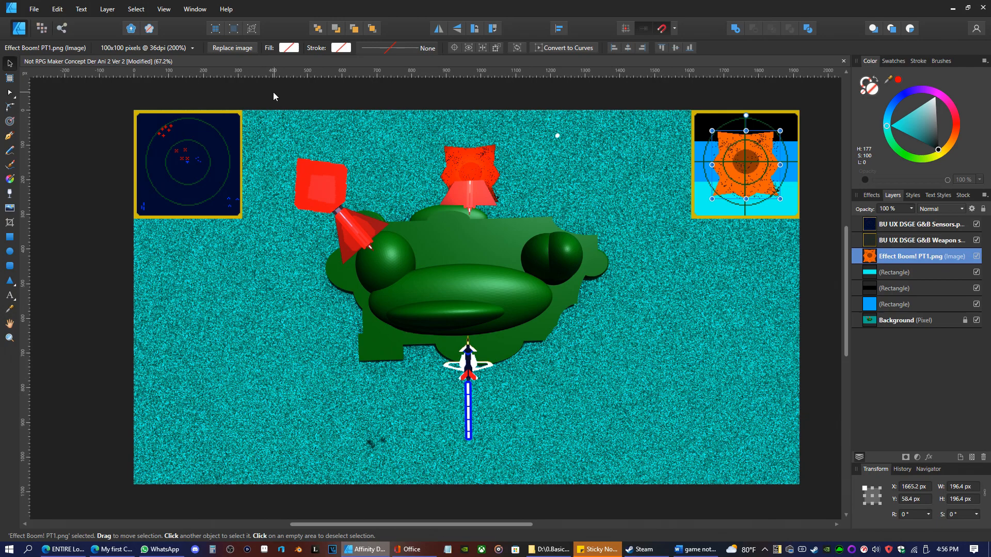
Try the Sensors image directly below the weapon sight display, and place it in the lower-left corner of the artwork
{"action": "left_click_drag", "start_coordinate": [189, 147], "coordinate": [747, 253]}
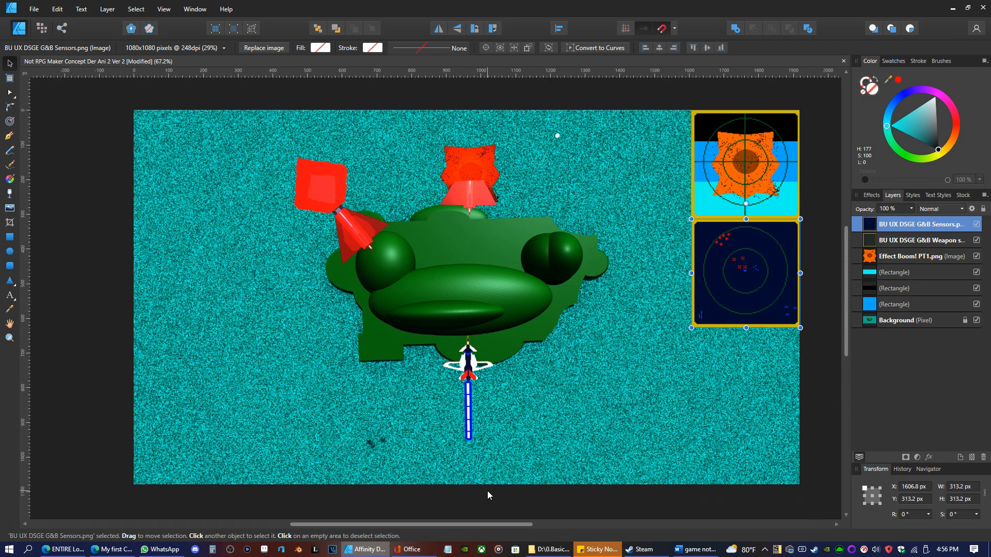
{"action": "left_click_drag", "start_coordinate": [739, 269], "coordinate": [182, 425]}
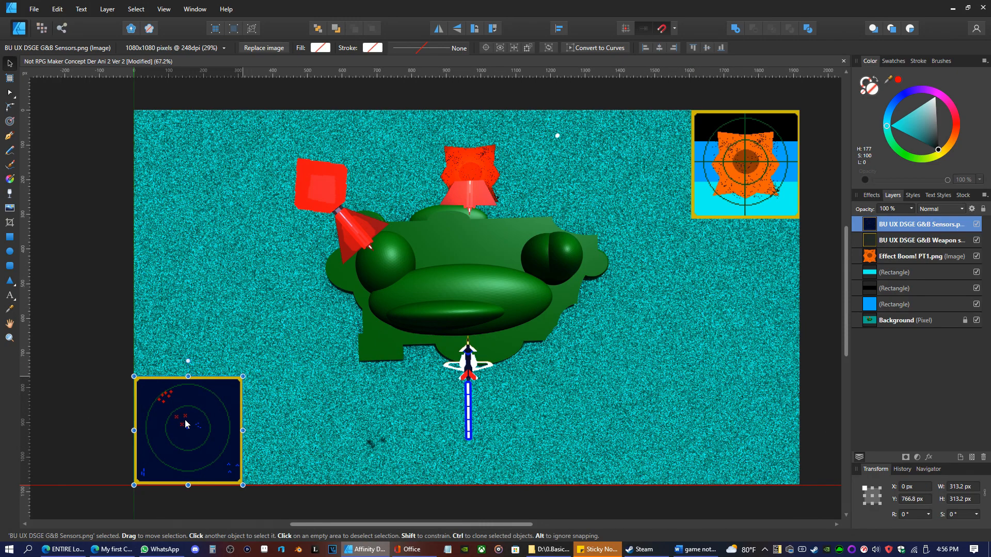
Move the weapon sight frame, explosion image and three background rectangles to the artwork's lower-right corner, and dismiss the antivirus pop-up
{"action": "left_click_drag", "start_coordinate": [743, 152], "coordinate": [746, 404]}
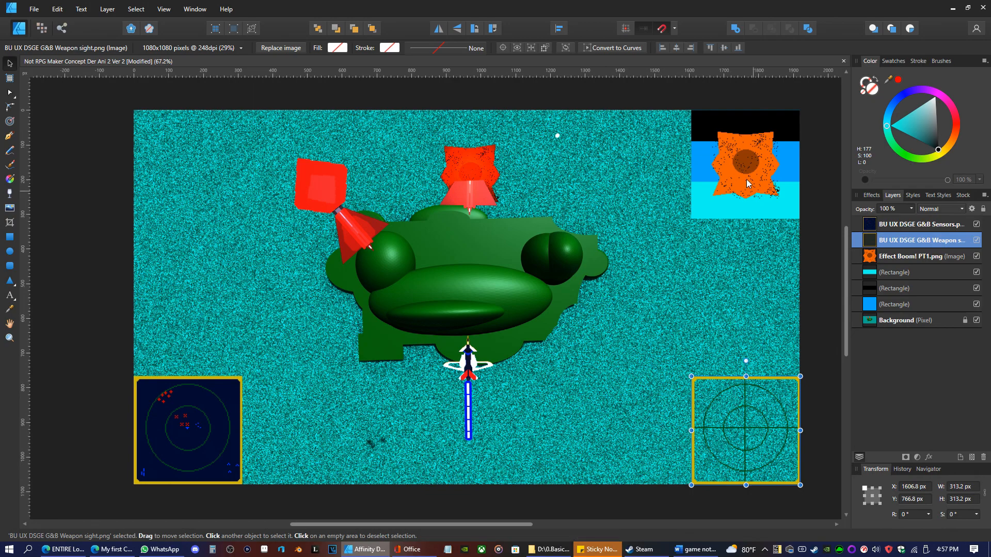
{"action": "left_click_drag", "start_coordinate": [744, 163], "coordinate": [743, 430]}
{"action": "left_click_drag", "start_coordinate": [735, 125], "coordinate": [732, 396]}
{"action": "left_click_drag", "start_coordinate": [743, 144], "coordinate": [742, 402]}
{"action": "left_click_drag", "start_coordinate": [732, 206], "coordinate": [737, 466]}
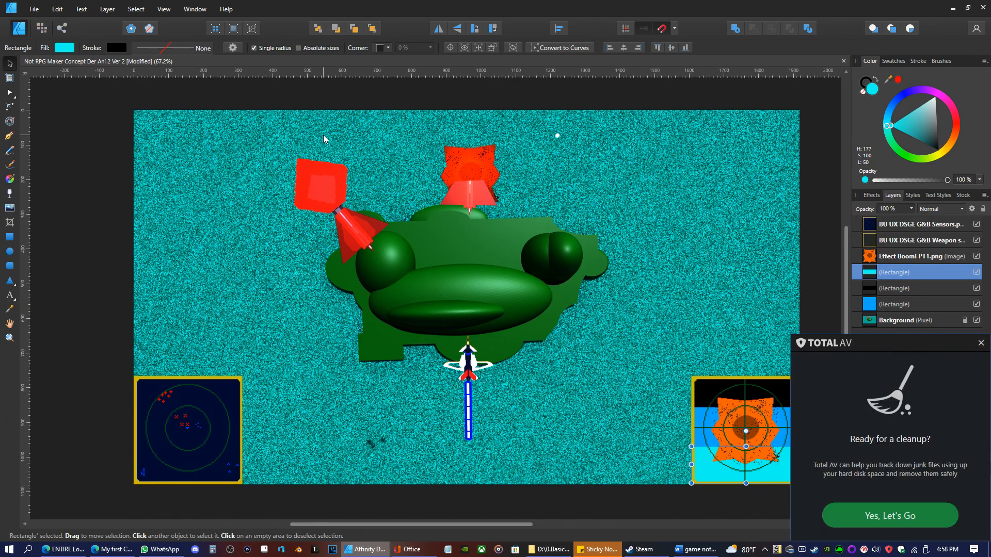
{"action": "left_click", "coordinate": [980, 342]}
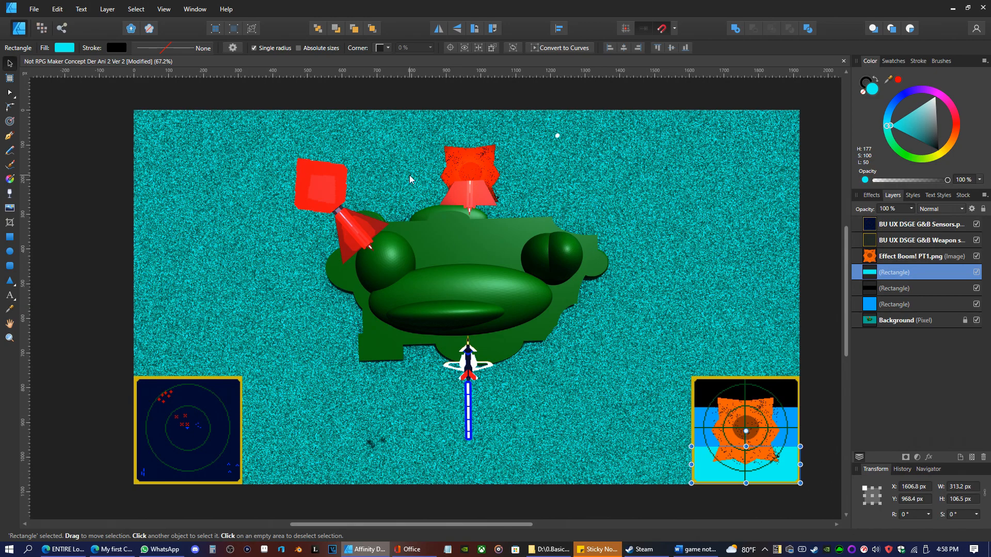
Minimise the design, switch to the browser with the CGI artwork page, open a new tab and detach it from the window
{"action": "left_click", "coordinate": [952, 9]}
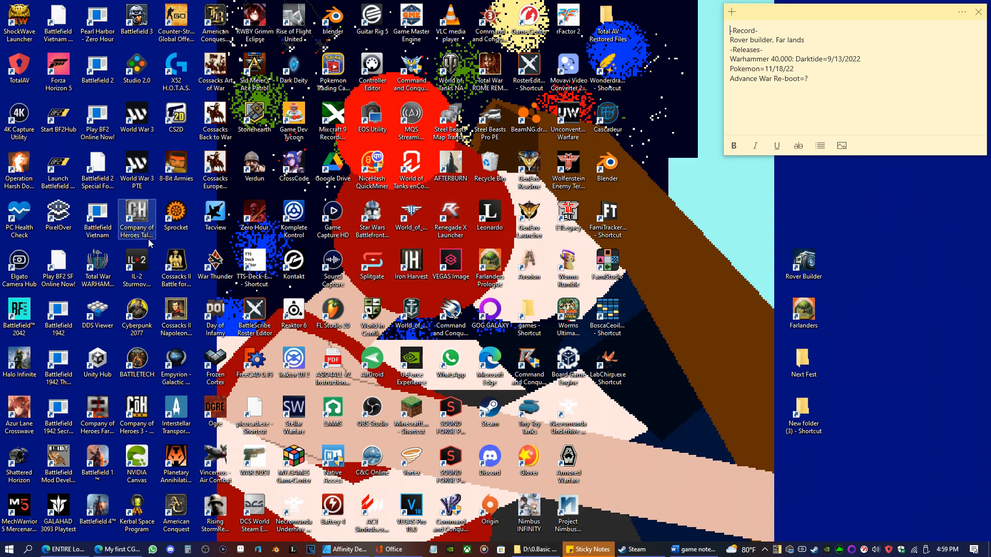
{"action": "left_click", "coordinate": [118, 550]}
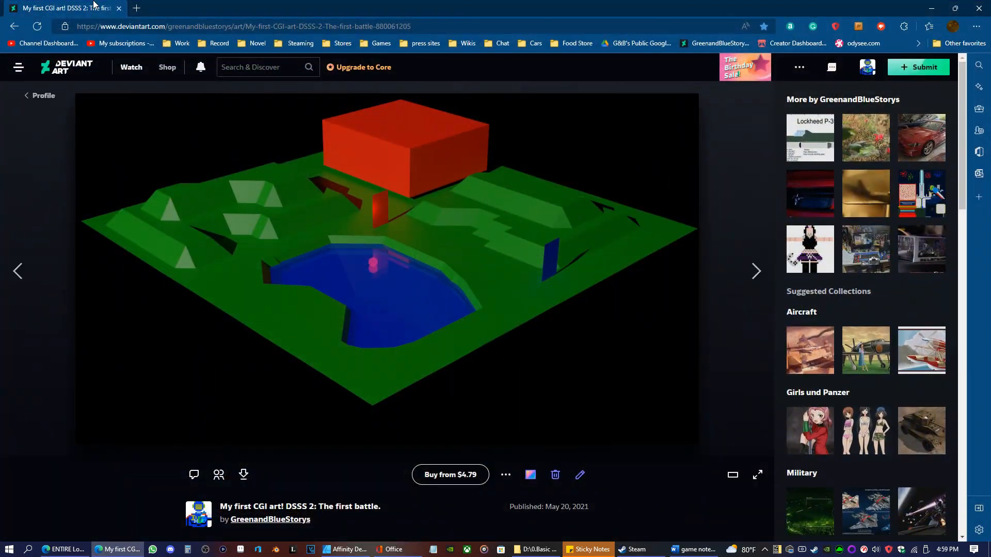
{"action": "left_click", "coordinate": [137, 9]}
{"action": "left_click_drag", "start_coordinate": [187, 10], "coordinate": [0, 58]}
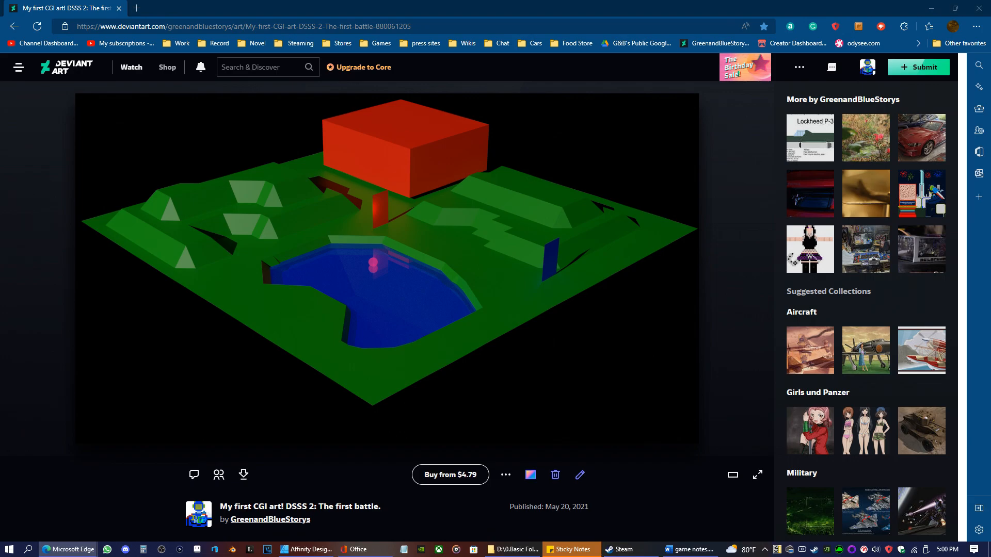
Look over the Pearl Harbor Zero Hour image results, close that browser window and minimise the artwork page
{"action": "left_click_drag", "start_coordinate": [0, 177], "coordinate": [291, 16]}
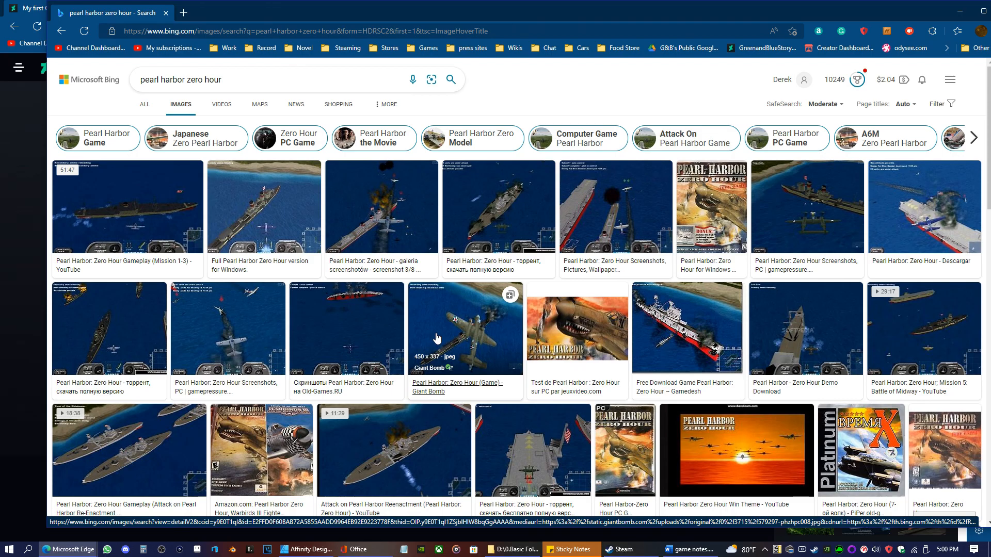
{"action": "left_click_drag", "start_coordinate": [917, 12], "coordinate": [792, 11]}
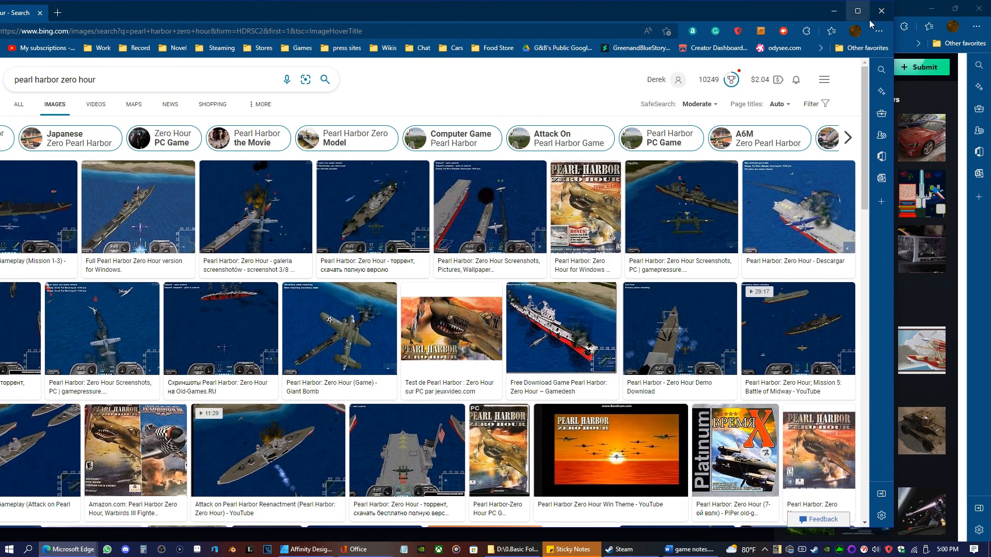
{"action": "left_click", "coordinate": [880, 11]}
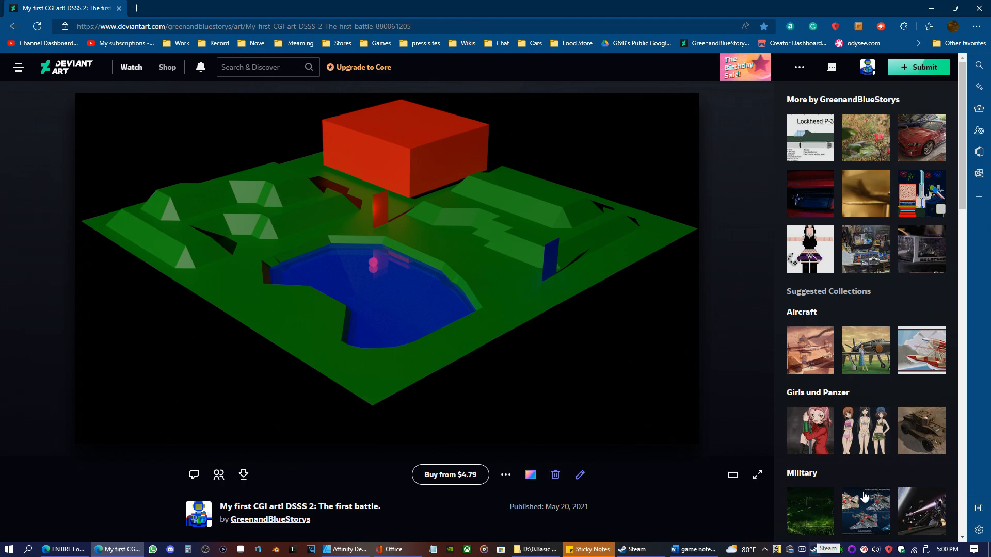
{"action": "left_click", "coordinate": [932, 9]}
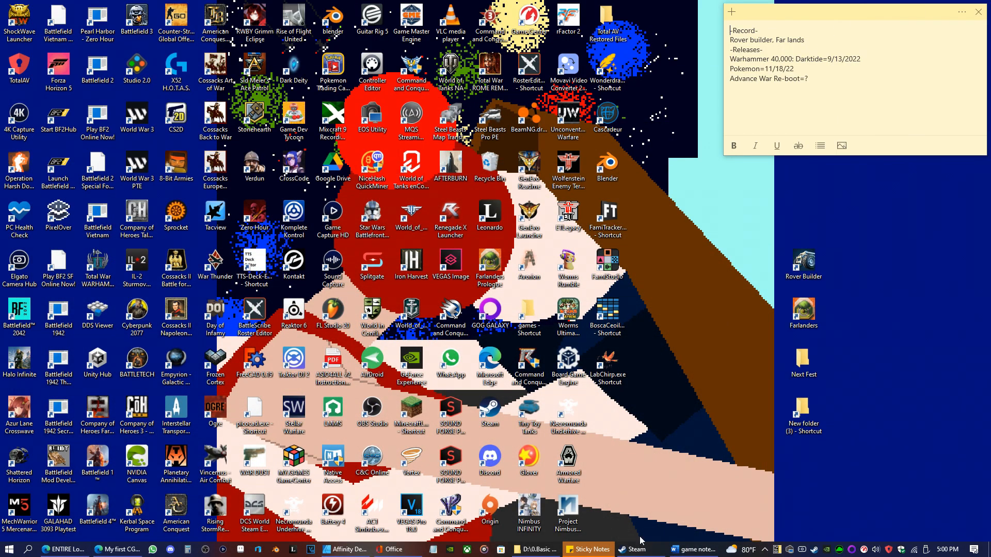
Switch to Steam and look through the recent games and the alphabetical All Games collection in the library
{"action": "mouse_move", "coordinate": [679, 555]}
{"action": "left_click", "coordinate": [639, 549]}
{"action": "scroll", "coordinate": [345, 249], "scroll_direction": "down", "scroll_amount": 10}
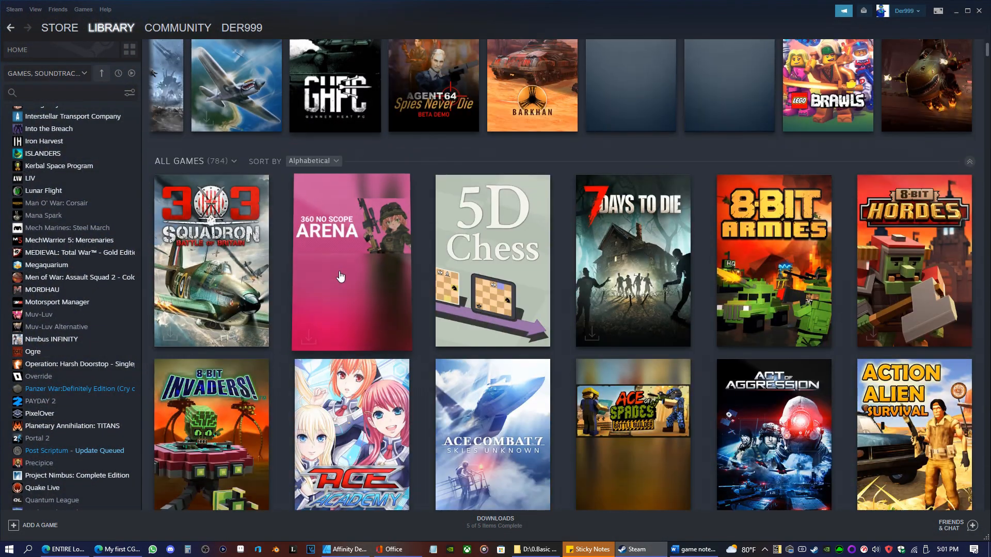
{"action": "scroll", "coordinate": [473, 301], "scroll_direction": "down", "scroll_amount": 6}
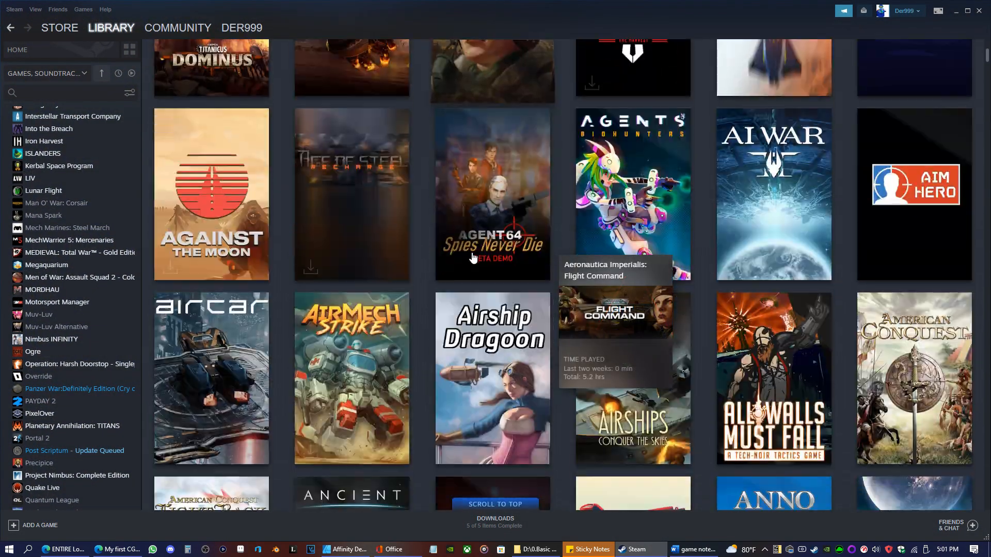
{"action": "scroll", "coordinate": [461, 316], "scroll_direction": "down", "scroll_amount": 2}
{"action": "scroll", "coordinate": [462, 315], "scroll_direction": "down", "scroll_amount": 4}
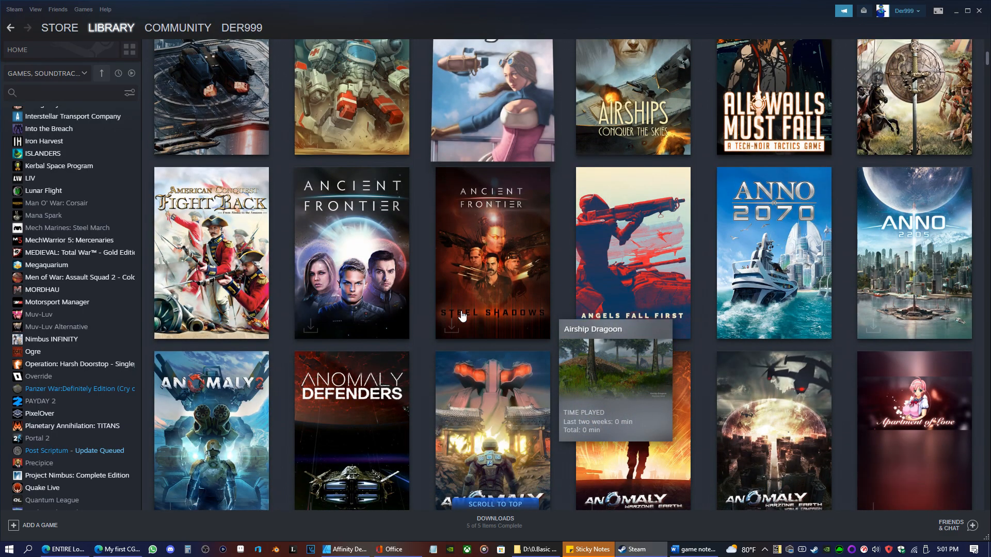
{"action": "scroll", "coordinate": [462, 316], "scroll_direction": "down", "scroll_amount": 4}
{"action": "scroll", "coordinate": [462, 316], "scroll_direction": "down", "scroll_amount": 4}
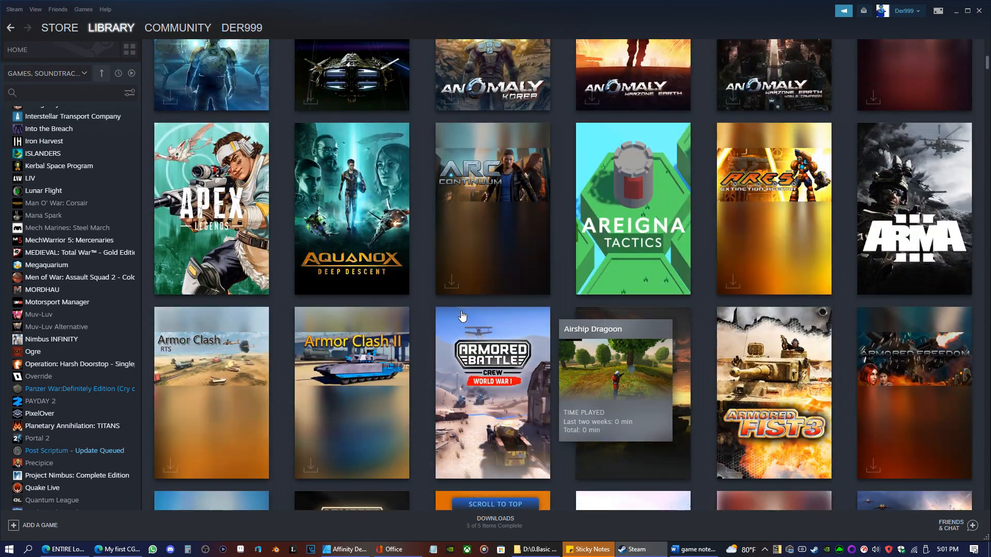
{"action": "scroll", "coordinate": [103, 236], "scroll_direction": "down", "scroll_amount": 6}
{"action": "scroll", "coordinate": [352, 252], "scroll_direction": "up", "scroll_amount": 12}
{"action": "scroll", "coordinate": [352, 252], "scroll_direction": "up", "scroll_amount": 15}
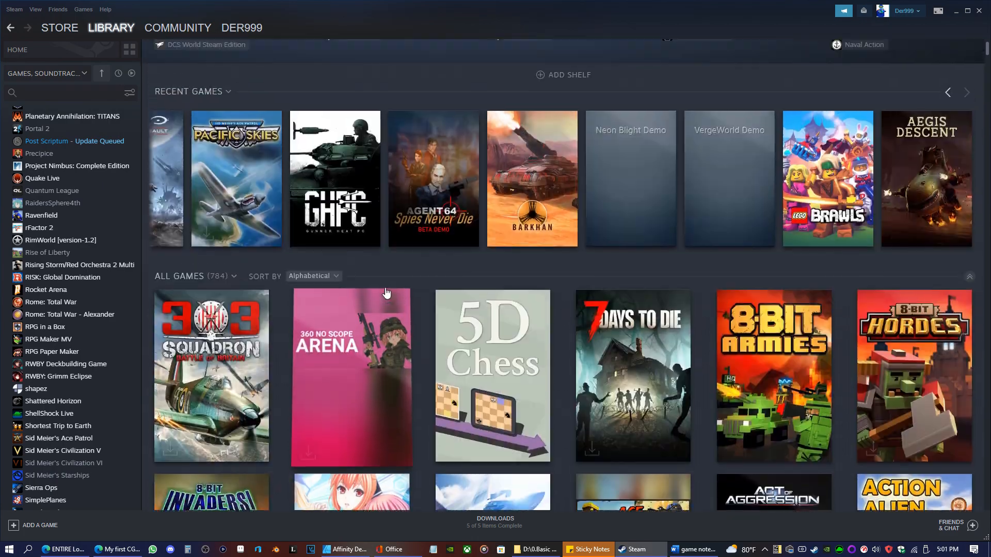
Look through the library's Favorites and other works categories for reference games and game-making tools, and close Steam
{"action": "scroll", "coordinate": [92, 278], "scroll_direction": "down", "scroll_amount": 10}
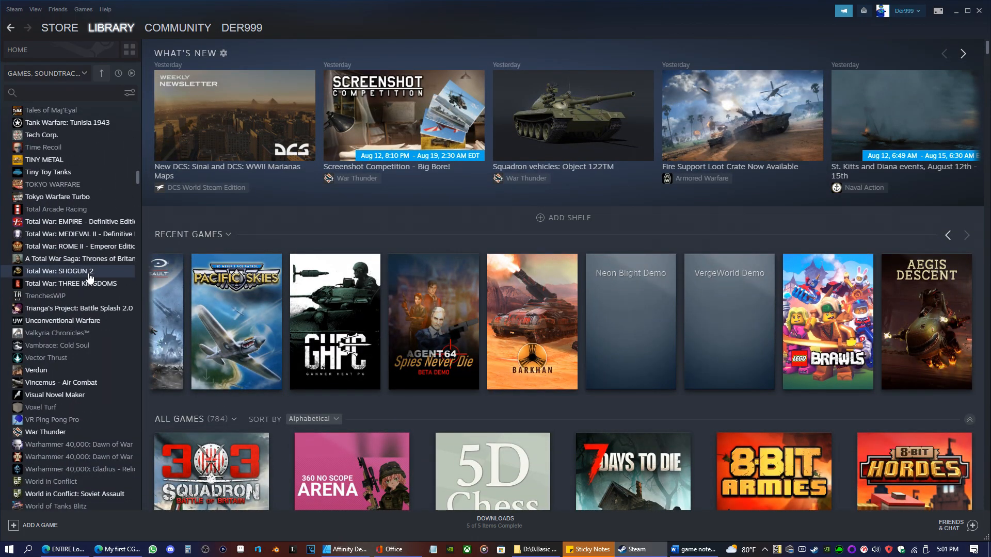
{"action": "scroll", "coordinate": [90, 279], "scroll_direction": "up", "scroll_amount": 5}
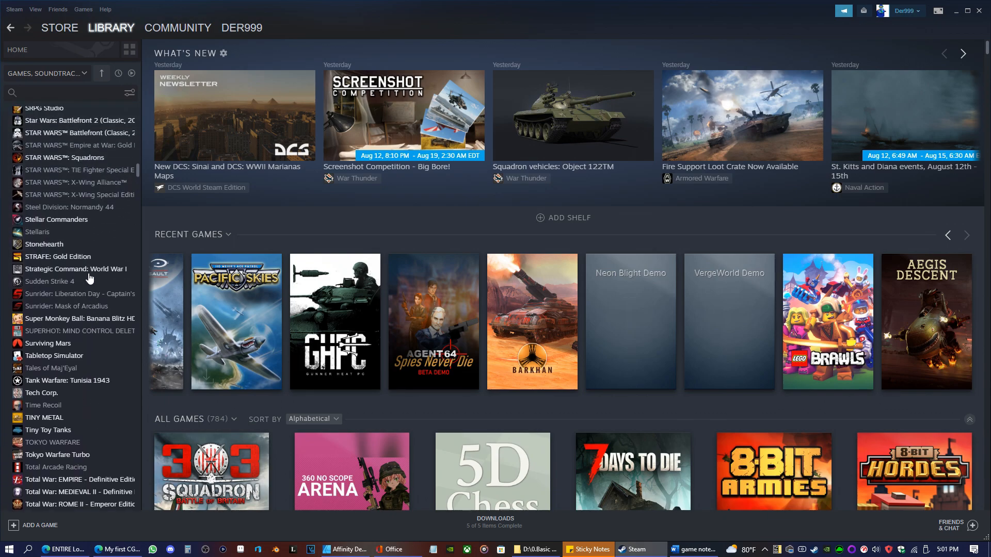
{"action": "scroll", "coordinate": [89, 279], "scroll_direction": "up", "scroll_amount": 1}
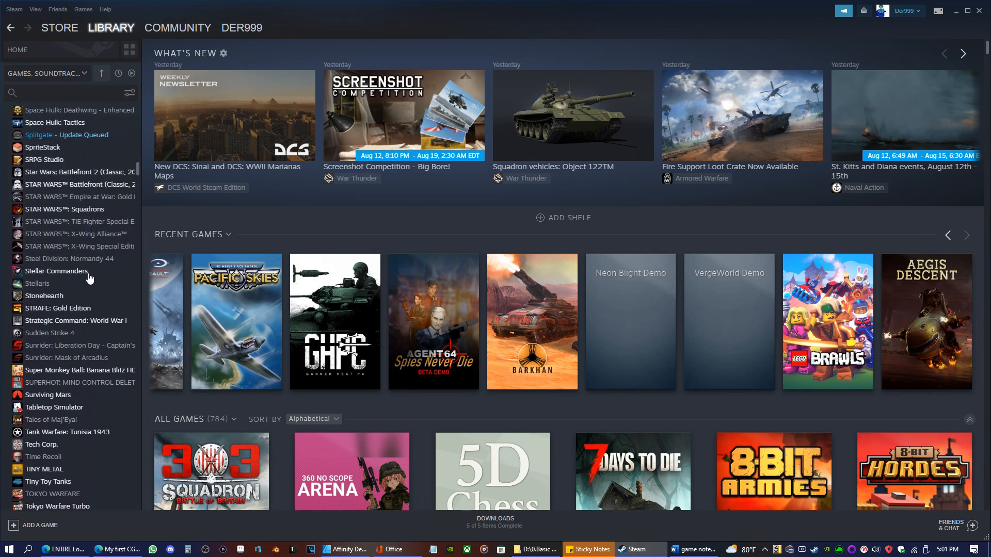
{"action": "scroll", "coordinate": [89, 278], "scroll_direction": "up", "scroll_amount": 7}
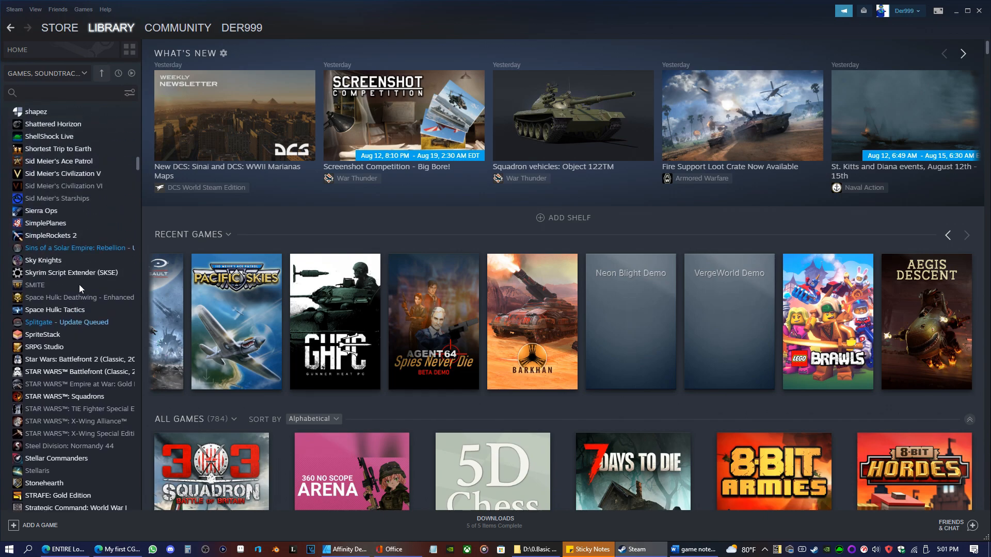
{"action": "scroll", "coordinate": [83, 292], "scroll_direction": "up", "scroll_amount": 4}
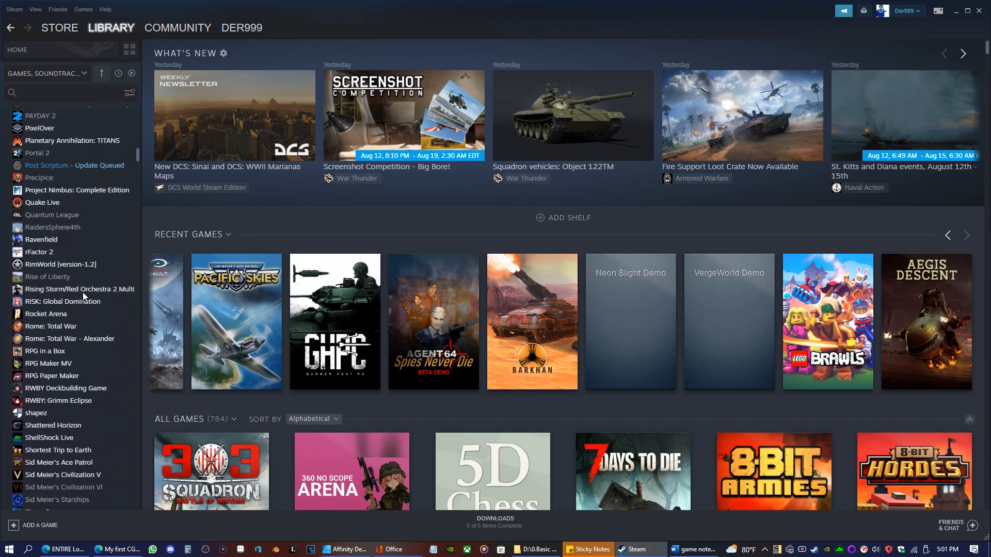
{"action": "scroll", "coordinate": [85, 301], "scroll_direction": "up", "scroll_amount": 5}
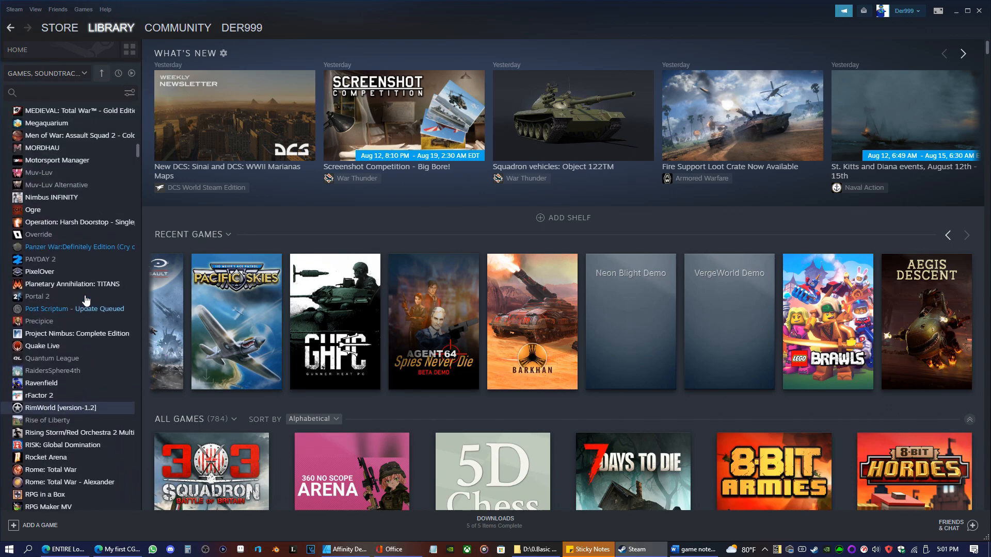
{"action": "scroll", "coordinate": [85, 300], "scroll_direction": "up", "scroll_amount": 1}
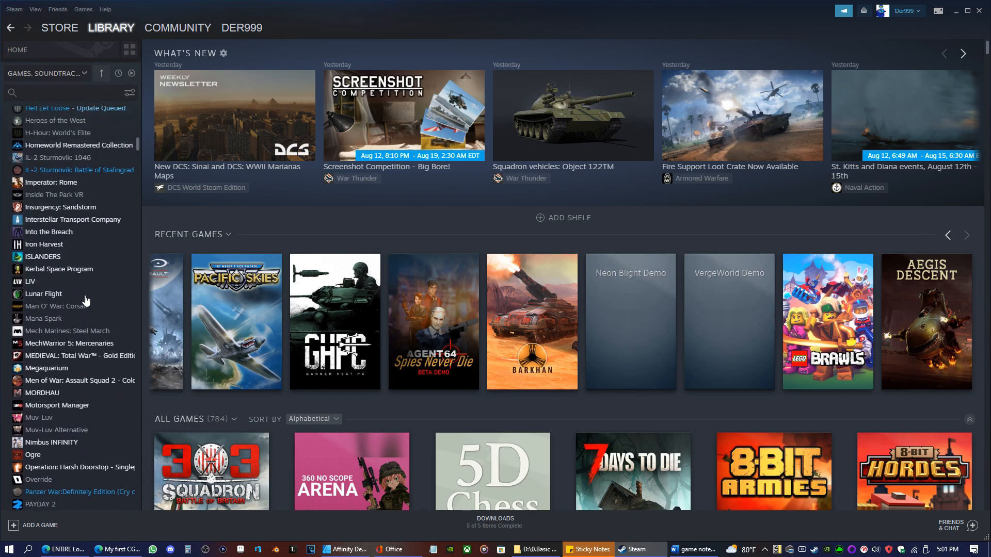
{"action": "scroll", "coordinate": [86, 301], "scroll_direction": "up", "scroll_amount": 1}
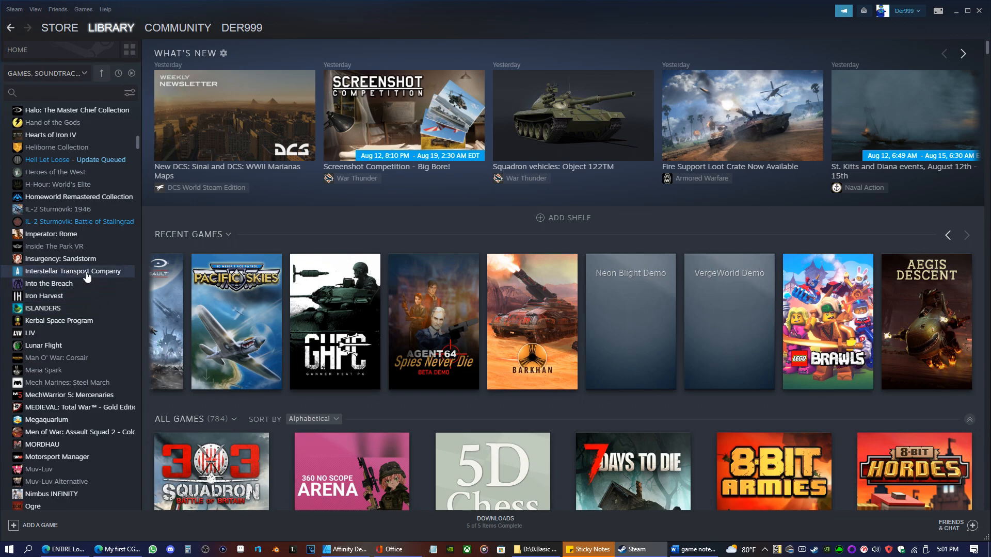
{"action": "scroll", "coordinate": [86, 276], "scroll_direction": "up", "scroll_amount": 10}
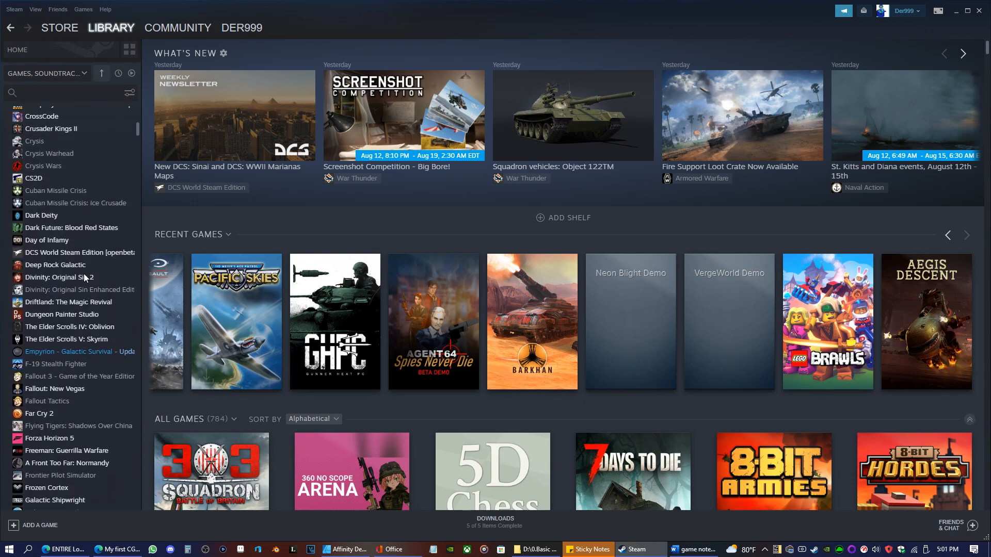
{"action": "scroll", "coordinate": [83, 275], "scroll_direction": "up", "scroll_amount": 10}
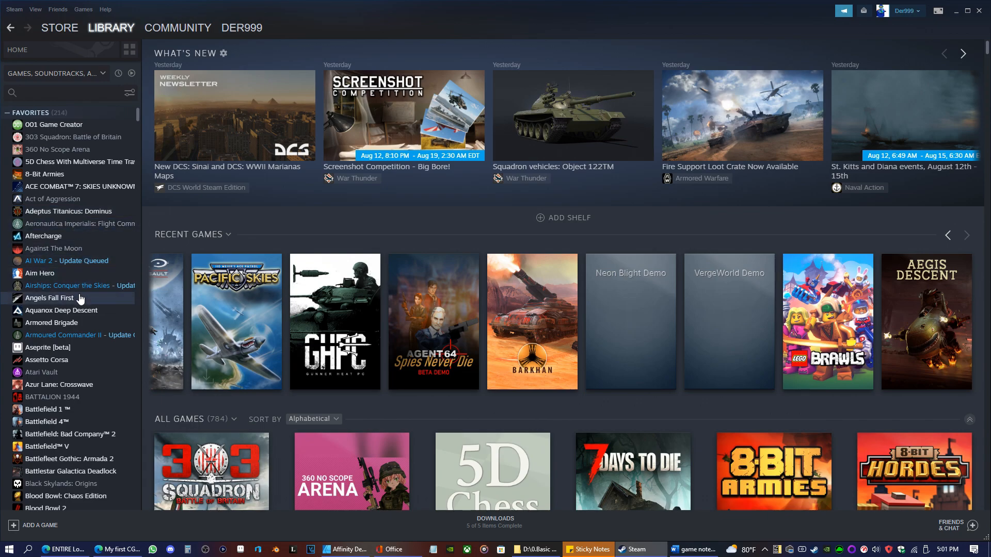
{"action": "scroll", "coordinate": [76, 320], "scroll_direction": "down", "scroll_amount": 10}
{"action": "scroll", "coordinate": [107, 254], "scroll_direction": "up", "scroll_amount": 4}
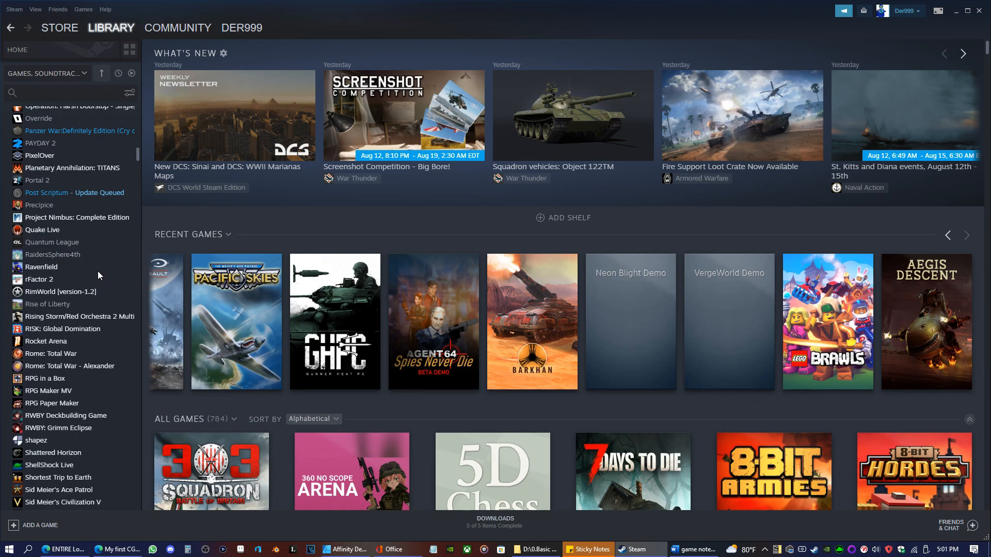
{"action": "scroll", "coordinate": [98, 275], "scroll_direction": "down", "scroll_amount": 2}
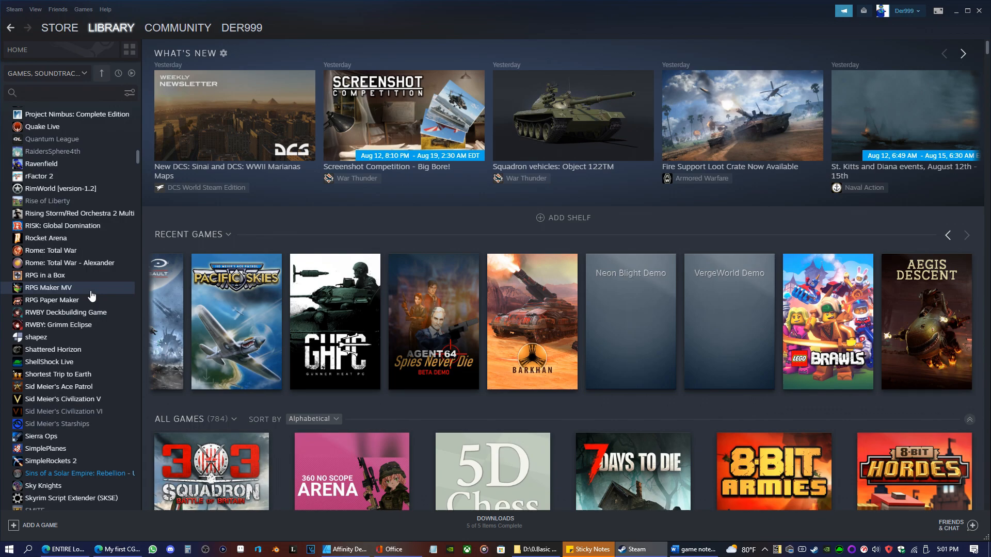
{"action": "scroll", "coordinate": [91, 295], "scroll_direction": "down", "scroll_amount": 12}
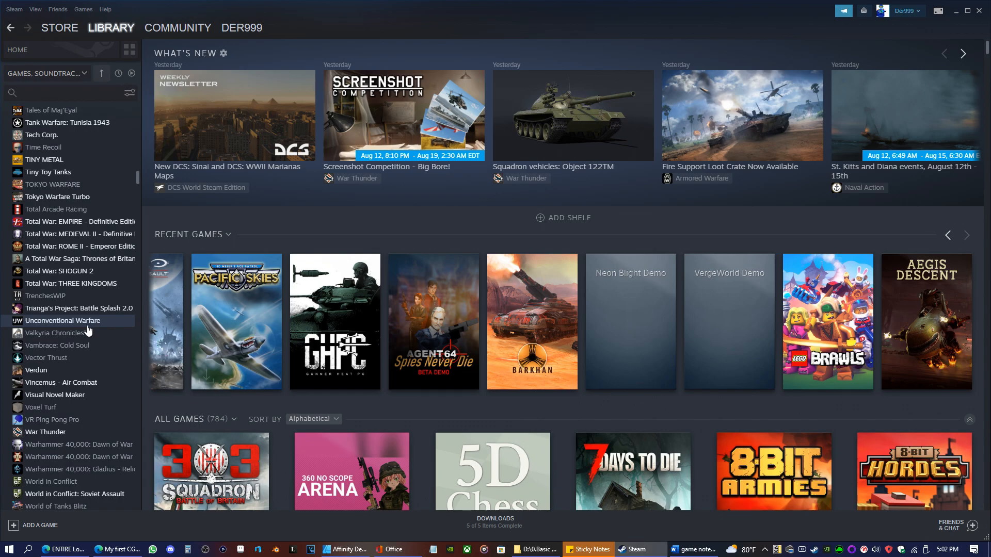
{"action": "scroll", "coordinate": [91, 335], "scroll_direction": "down", "scroll_amount": 5}
{"action": "scroll", "coordinate": [91, 335], "scroll_direction": "down", "scroll_amount": 7}
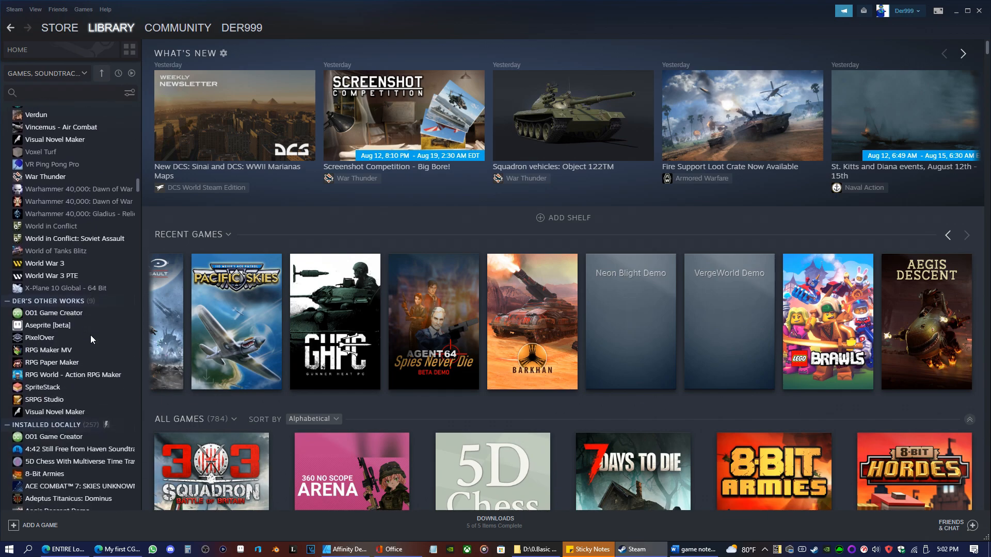
{"action": "scroll", "coordinate": [88, 335], "scroll_direction": "up", "scroll_amount": 7}
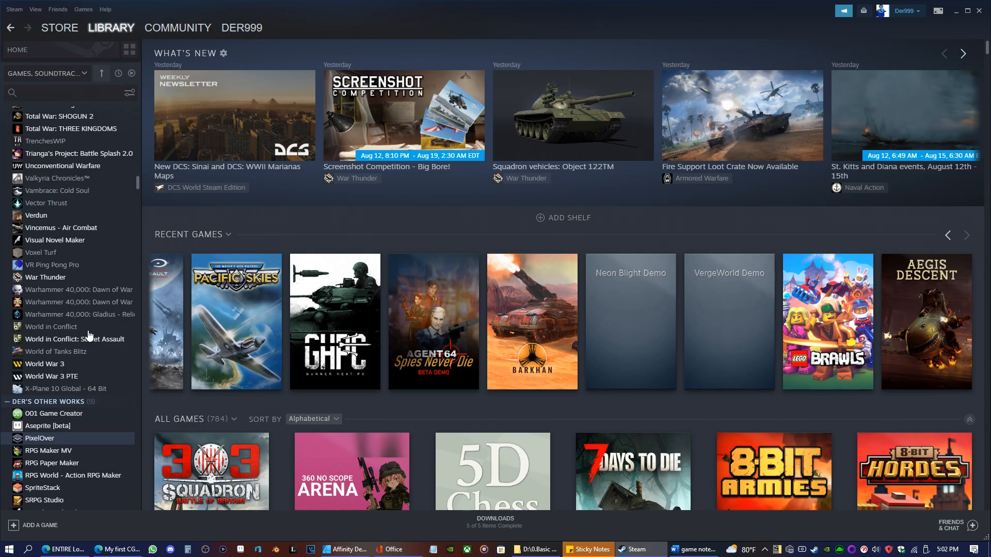
{"action": "left_click", "coordinate": [979, 11]}
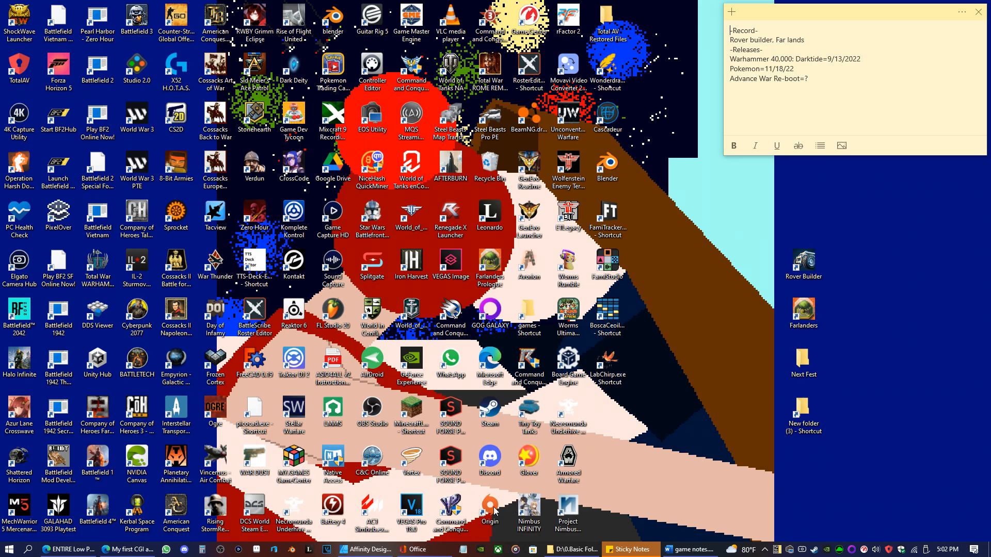
Switch back to Affinity Designer and add the text "Speed:" beside the sensor display's upper-right corner, scaled to about 158 × 48 px
{"action": "left_click", "coordinate": [366, 548]}
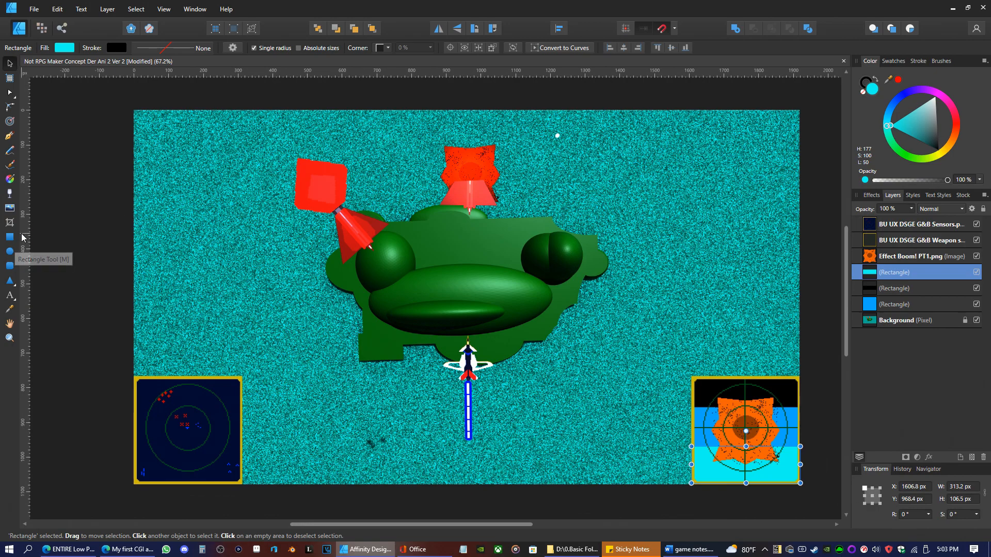
{"action": "left_click", "coordinate": [11, 298]}
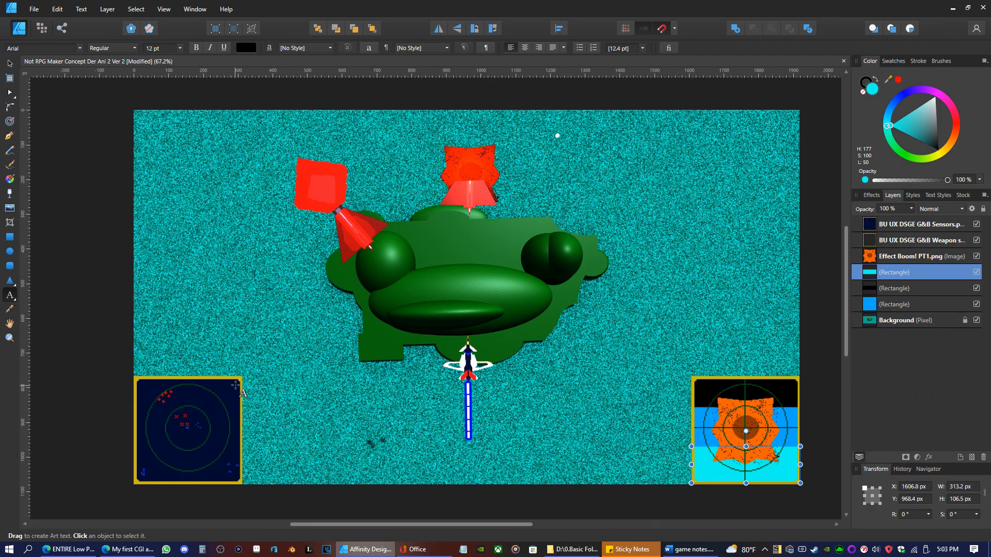
{"action": "left_click_drag", "start_coordinate": [242, 377], "coordinate": [264, 408]}
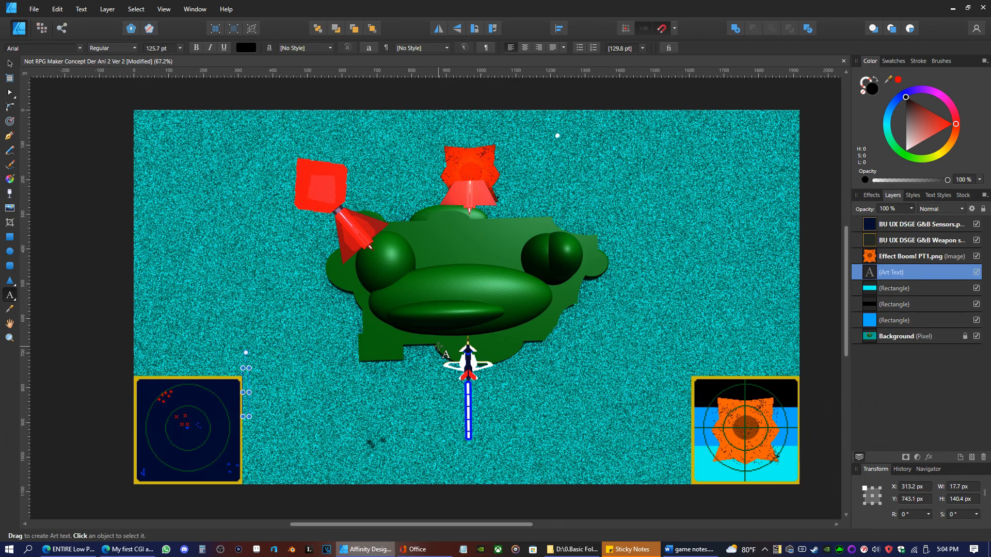
{"action": "type", "text": "S"}
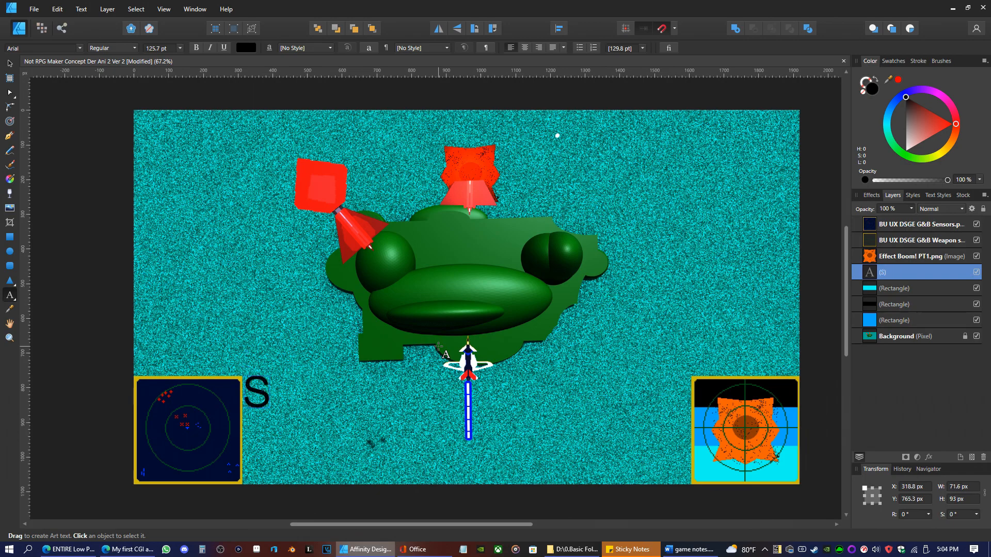
{"action": "type", "text": "peed"}
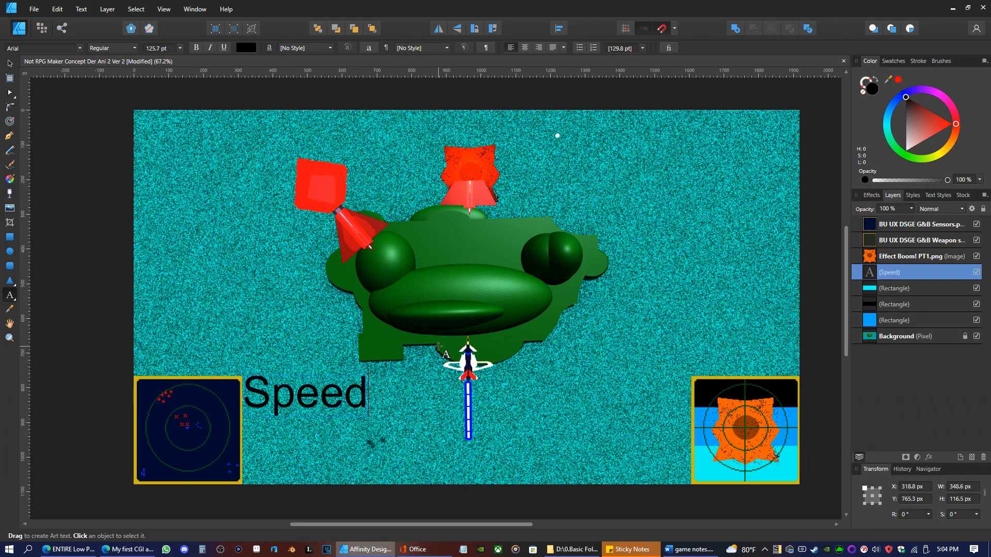
{"action": "type", "text": ":"}
{"action": "key", "text": "Escape"}
{"action": "left_click_drag", "start_coordinate": [377, 376], "coordinate": [286, 375]}
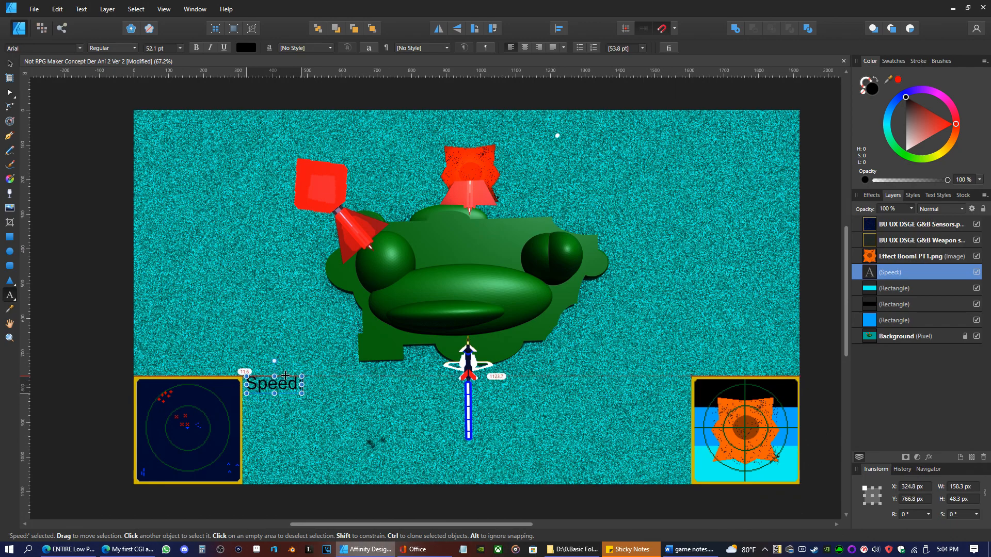
{"action": "left_click", "coordinate": [79, 49]}
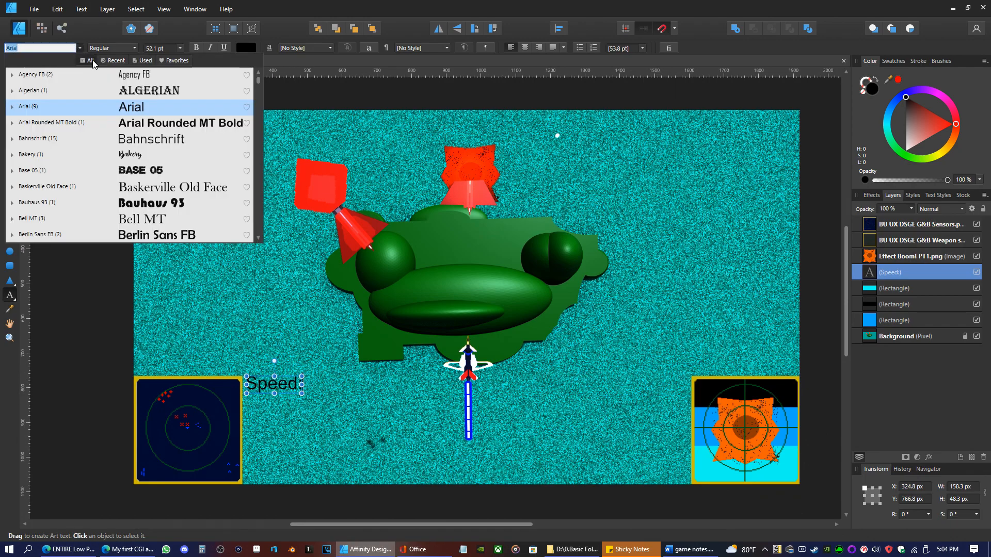
{"action": "left_click", "coordinate": [144, 60]}
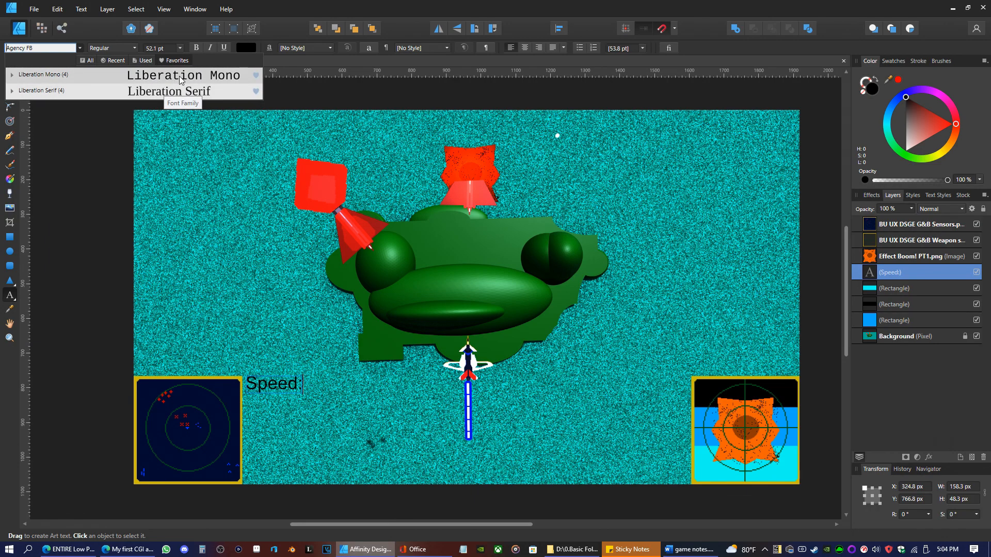
{"action": "key", "text": "Escape"}
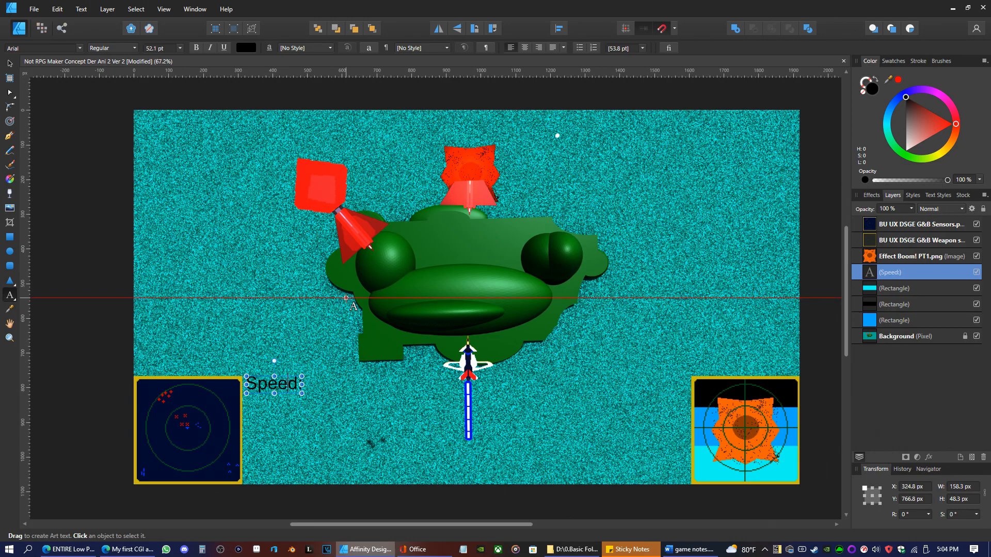
Try a dark green colour on the "Speed:" text and set it back to black
{"action": "key", "text": "End"}
{"action": "key", "text": "Escape"}
{"action": "left_click_drag", "start_coordinate": [302, 384], "coordinate": [258, 383]}
{"action": "key", "text": "Escape"}
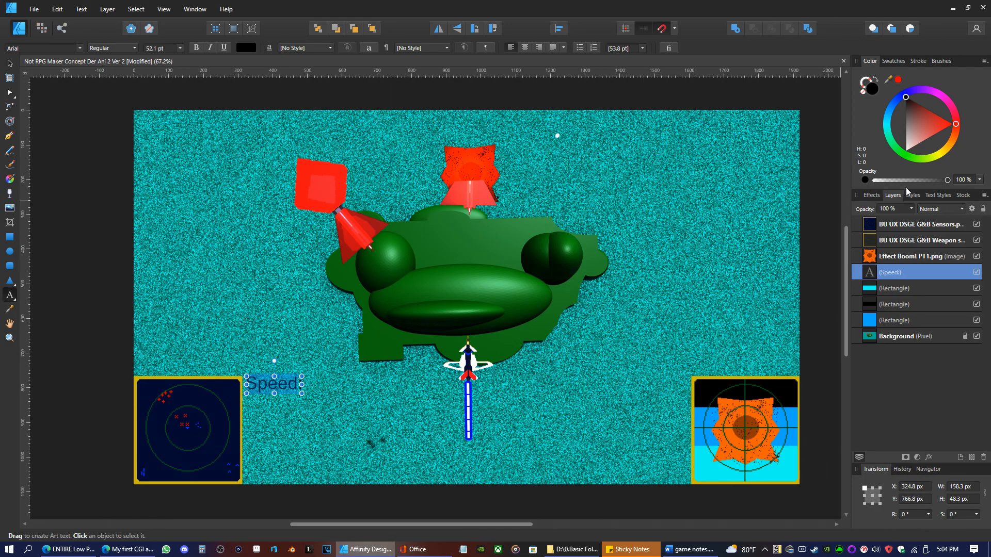
{"action": "left_click", "coordinate": [905, 155]}
{"action": "left_click_drag", "start_coordinate": [917, 132], "coordinate": [936, 132]}
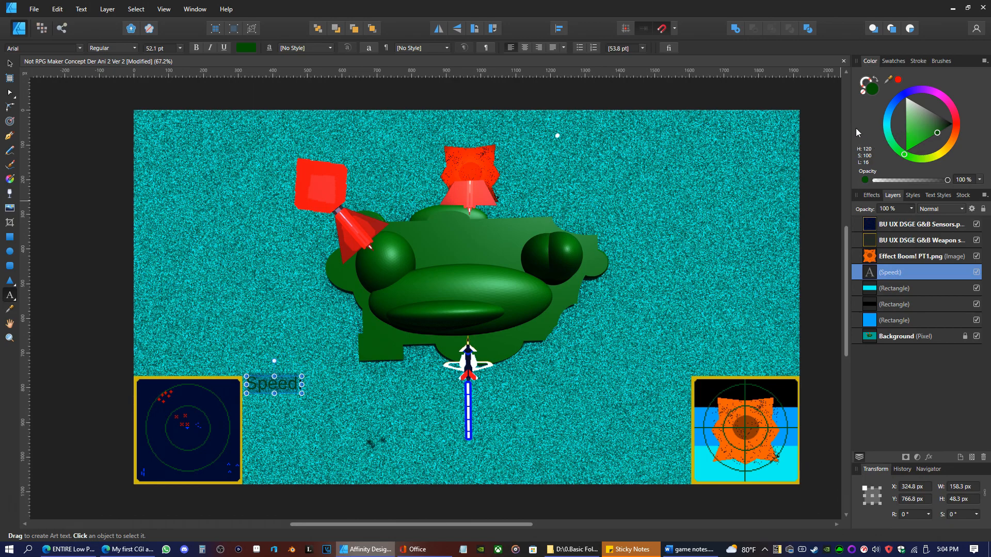
{"action": "left_click", "coordinate": [951, 123]}
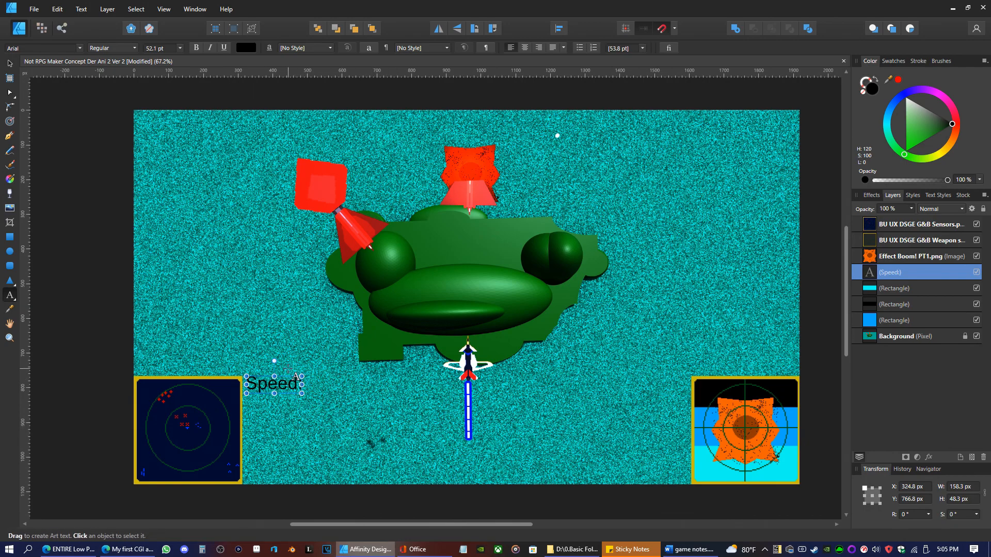
Extend the speed label to read "Speed: Mach 5.0"
{"action": "key", "text": "Right"}
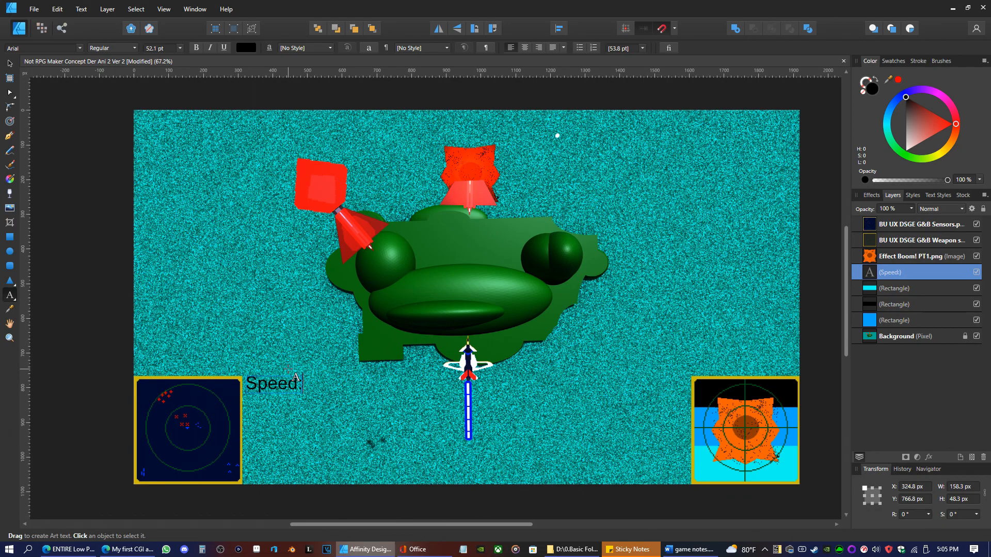
{"action": "type", "text": "Mach"}
{"action": "key", "text": "Escape"}
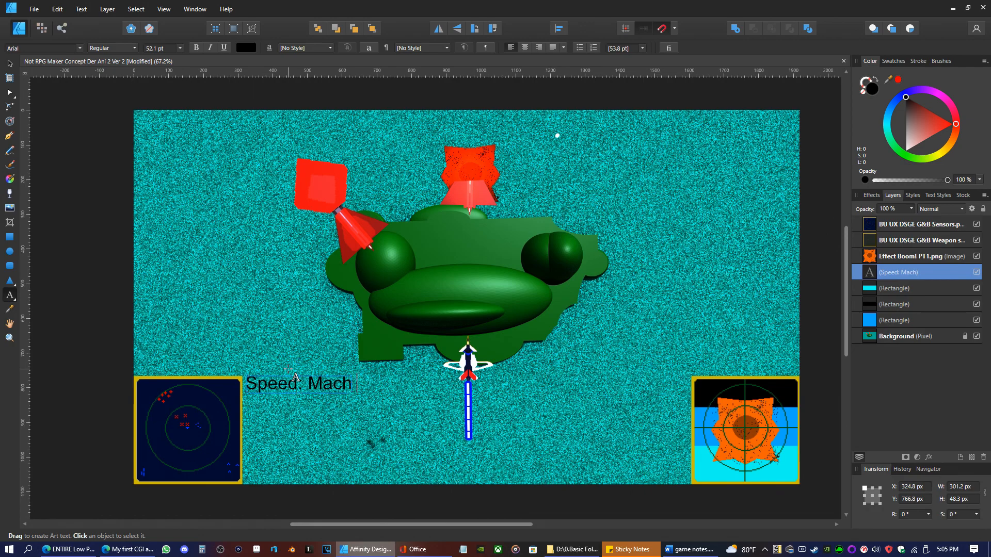
{"action": "key", "text": "Escape"}
{"action": "type", "text": "5"}
{"action": "key", "text": "BackSpace"}
{"action": "key", "text": "BackSpace"}
{"action": "type", "text": "5.0"}
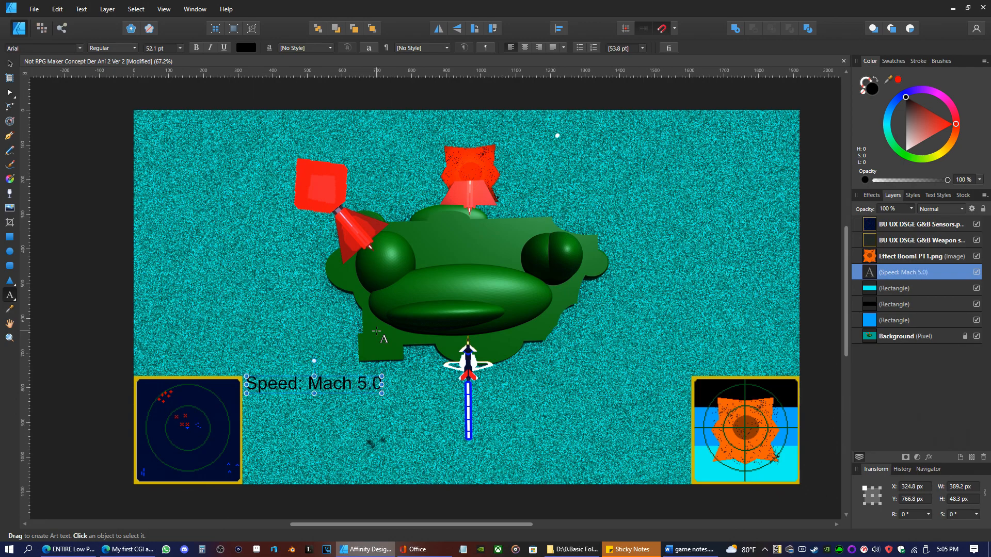
Add a second line reading "High" below the speed text
{"action": "key", "text": "Return"}
{"action": "type", "text": "High"}
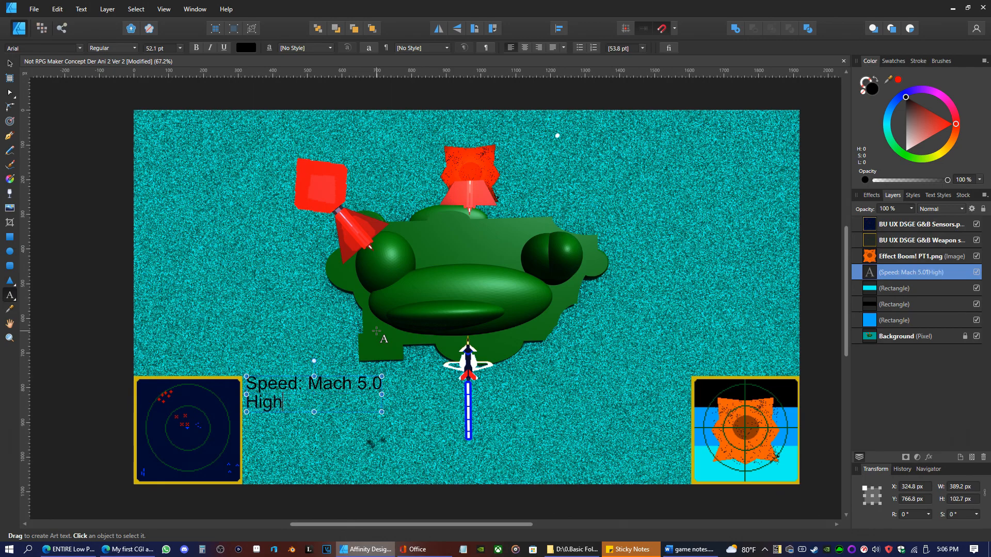
{"action": "type", "text": "t"}
{"action": "key", "text": "BackSpace"}
{"action": "type", "text": "et"}
{"action": "key", "text": "BackSpace"}
{"action": "key", "text": "BackSpace"}
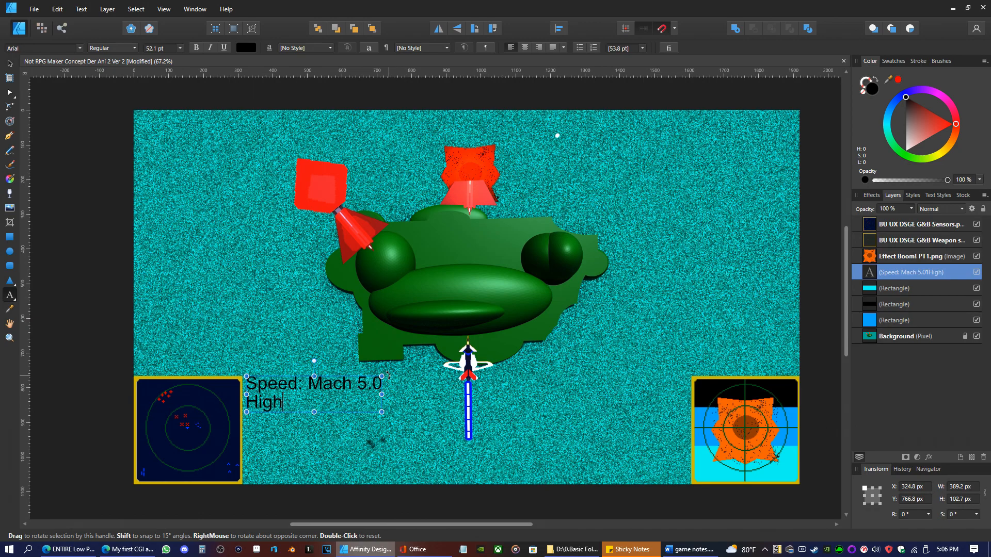
Change the word "High" on the second line to "Height"
{"action": "type", "text": "et"}
{"action": "type", "text": "gh"}
{"action": "key", "text": "Right"}
{"action": "key", "text": "Left"}
{"action": "key", "text": "BackSpace"}
{"action": "key", "text": "BackSpace"}
{"action": "key", "text": "BackSpace"}
{"action": "type", "text": "e"}
{"action": "key", "text": "Left"}
{"action": "key", "text": "BackSpace"}
{"action": "key", "text": "Right"}
{"action": "type", "text": "i"}
Complete the second line as "Height: High-High"
{"action": "key", "text": "End"}
{"action": "type", "text": ":"}
{"action": "type", "text": " H"}
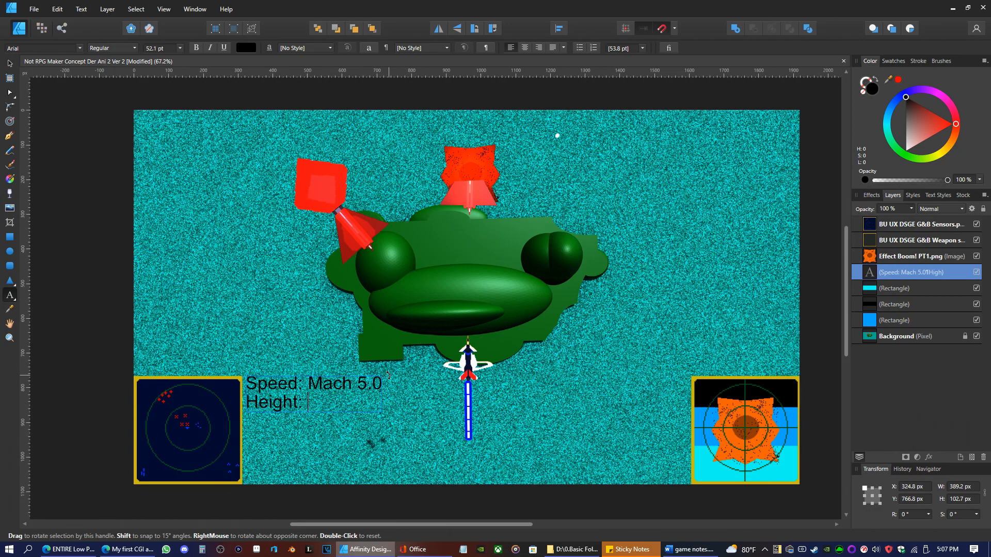
{"action": "type", "text": "igh-High"}
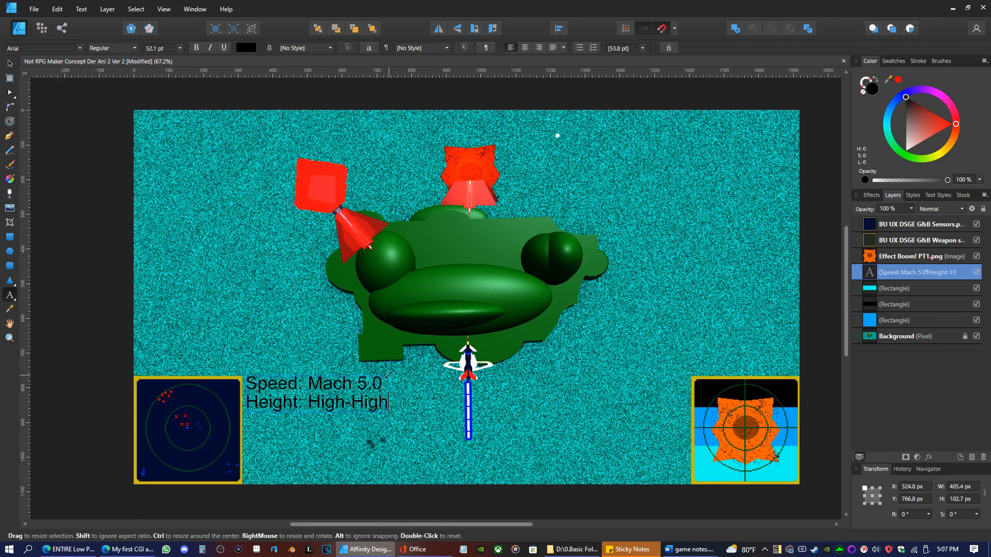
{"action": "key", "text": "Escape"}
{"action": "key", "text": "Return"}
{"action": "key", "text": "Escape"}
Look at the "My first CGI art! DSSS 2: The first battle" page in the browser and minimise it
{"action": "left_click", "coordinate": [128, 548]}
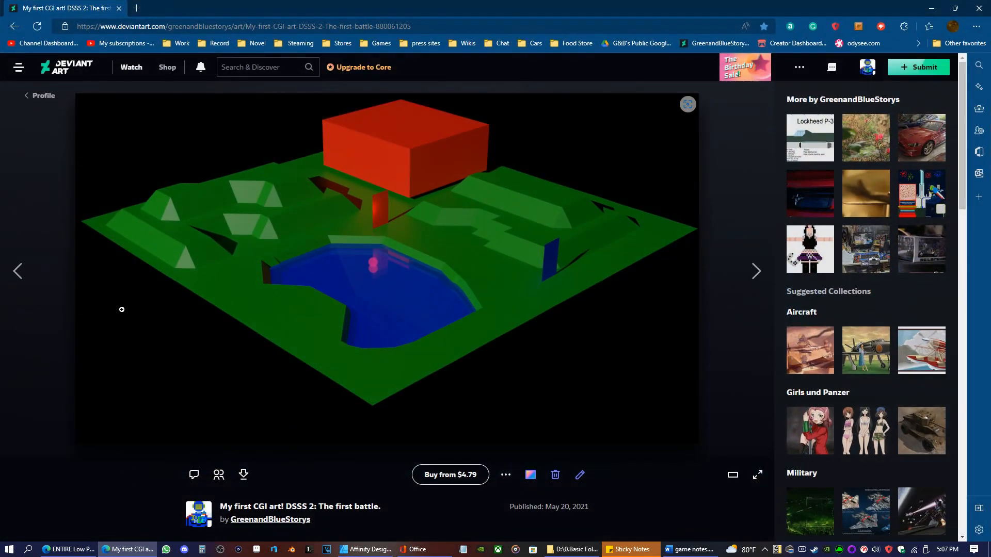
{"action": "left_click", "coordinate": [931, 8]}
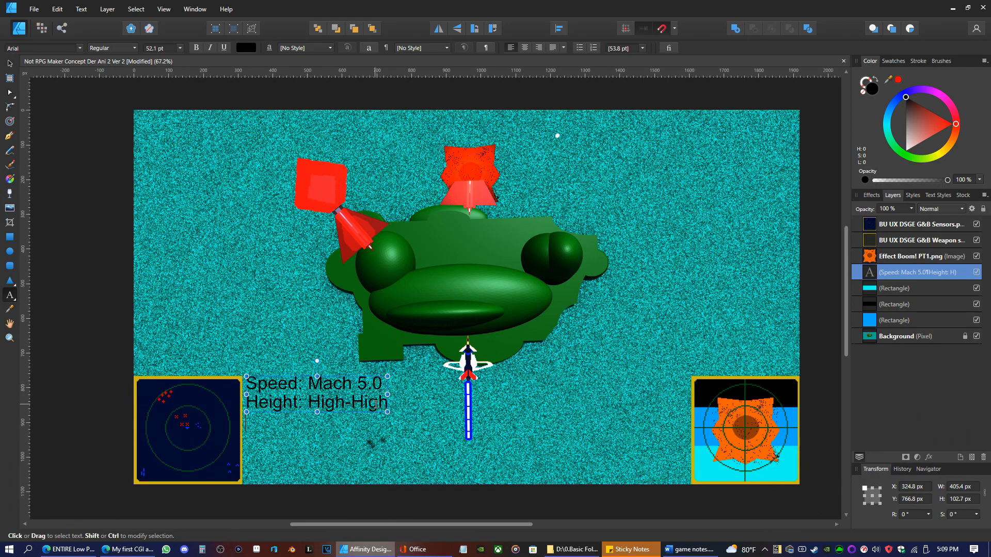
{"action": "key", "text": "Escape"}
{"action": "key", "text": "Return"}
{"action": "left_click", "coordinate": [264, 412]}
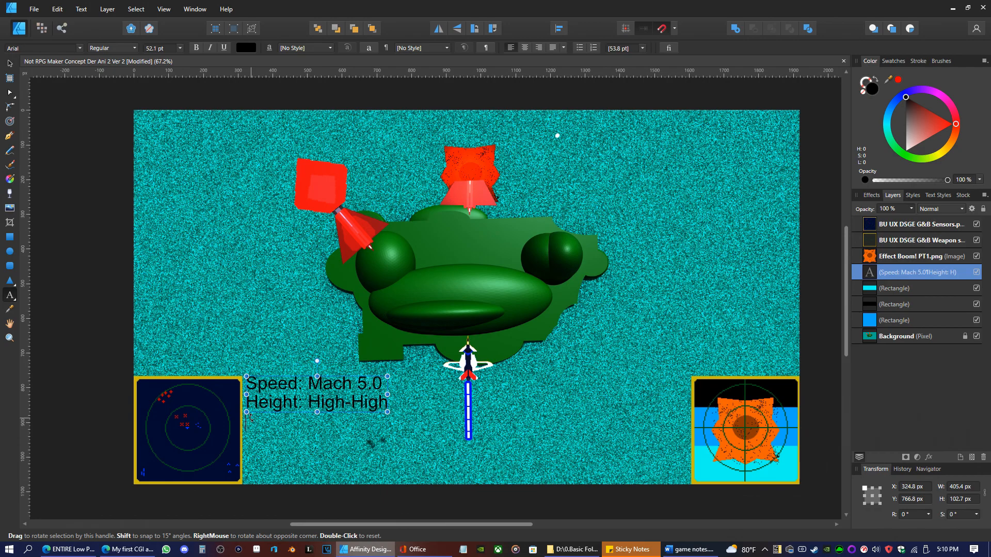
{"action": "type", "text": "Weapon"}
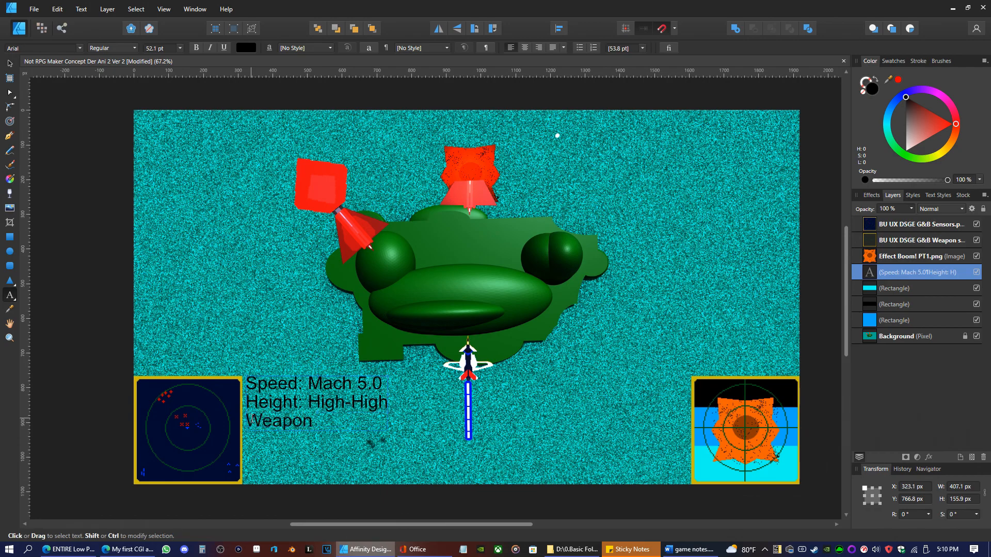
{"action": "key", "text": "Escape"}
{"action": "key", "text": "BackSpace"}
{"action": "key", "text": "BackSpace"}
{"action": "key", "text": "BackSpace"}
{"action": "key", "text": "BackSpace"}
{"action": "key", "text": "BackSpace"}
{"action": "key", "text": "BackSpace"}
{"action": "key", "text": "BackSpace"}
Add a third line reading "Arm: Guns!" below the height text
{"action": "key", "text": "Return"}
{"action": "type", "text": "Arm:"}
{"action": "key", "text": "Escape"}
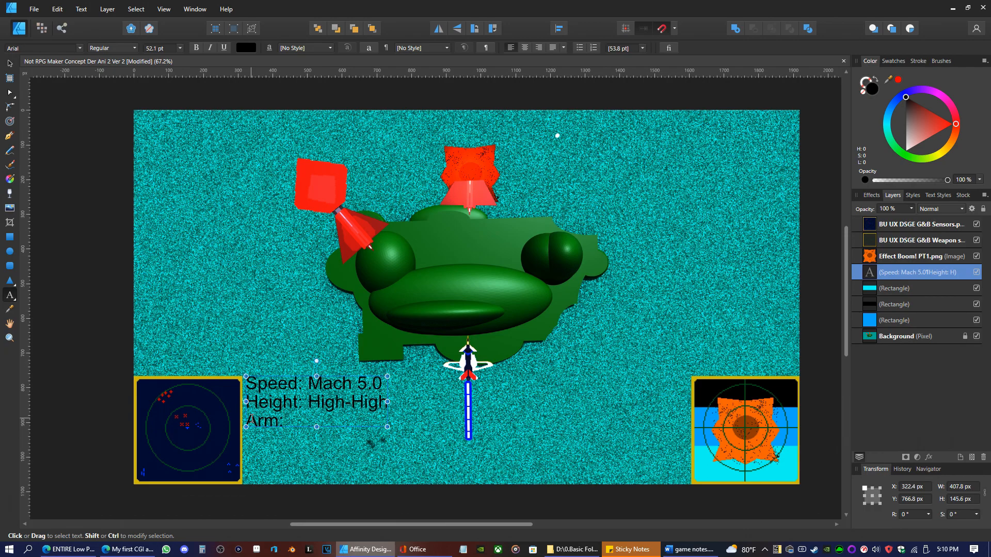
{"action": "type", "text": "Guns"}
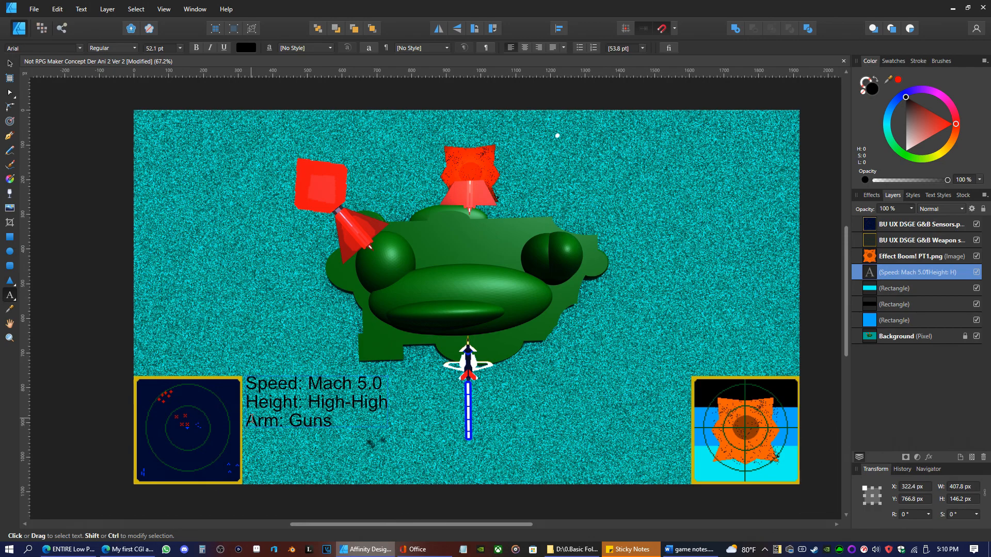
{"action": "type", "text": "!"}
{"action": "key", "text": "Return"}
{"action": "type", "text": "A"}
{"action": "key", "text": "BackSpace"}
{"action": "type", "text": "Cool"}
{"action": "key", "text": "BackSpace"}
{"action": "key", "text": "BackSpace"}
{"action": "key", "text": "BackSpace"}
{"action": "key", "text": "BackSpace"}
{"action": "key", "text": "BackSpace"}
Add a fourth line reading "Ammo: 100%" below the armament text
{"action": "key", "text": "Return"}
{"action": "type", "text": "Ammo"}
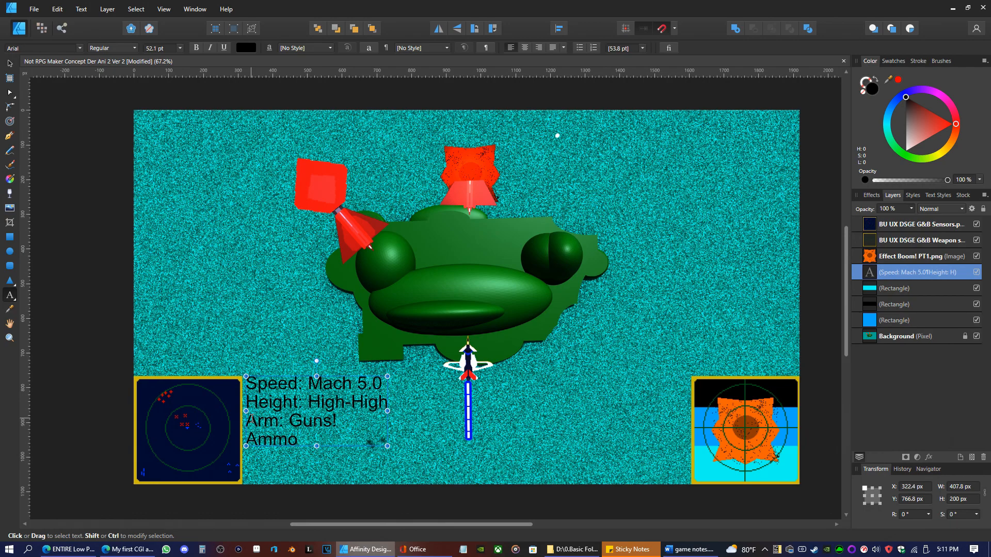
{"action": "type", "text": ":"}
{"action": "type", "text": "100"}
{"action": "type", "text": "%"}
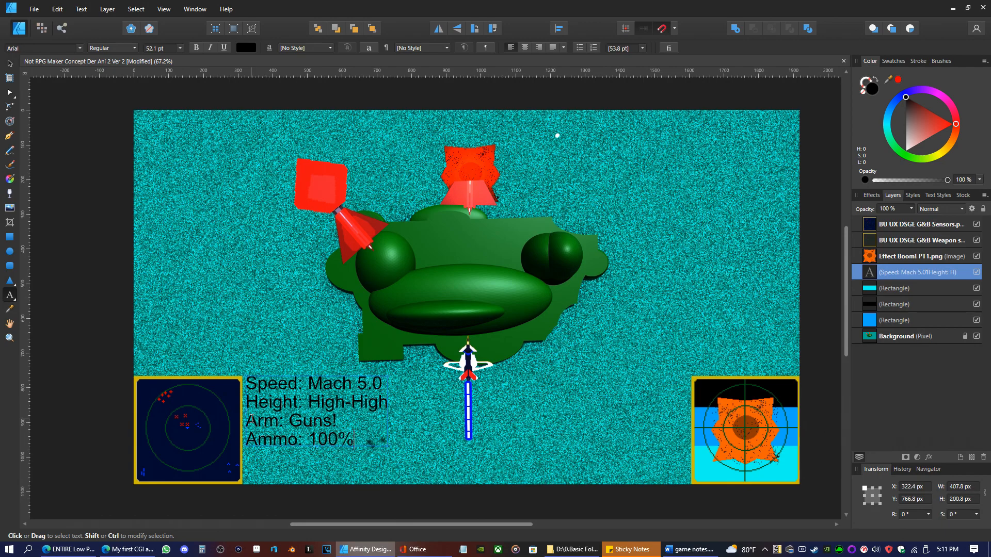
Change the ammo value to 90%
{"action": "key", "text": "Left"}
{"action": "key", "text": "Left"}
{"action": "key", "text": "Left"}
{"action": "key", "text": "BackSpace"}
{"action": "type", "text": "9"}
{"action": "key", "text": "Right"}
{"action": "key", "text": "BackSpace"}
{"action": "key", "text": "Right"}
{"action": "key", "text": "Right"}
{"action": "key", "text": "Right"}
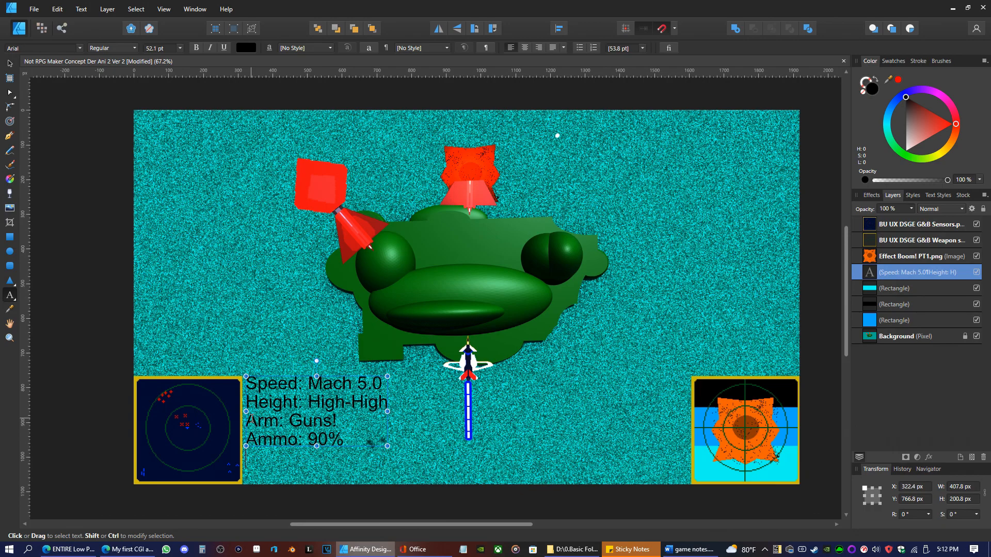
Add a fifth line reading "Health:100%" below the ammo text
{"action": "type", "text": "Health:100"}
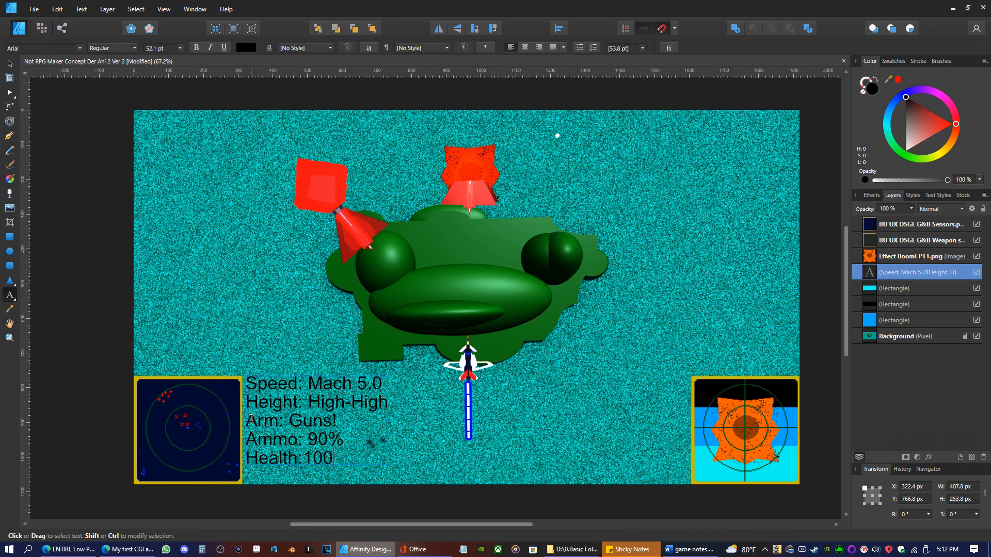
{"action": "type", "text": "%"}
{"action": "left_click", "coordinate": [287, 378]}
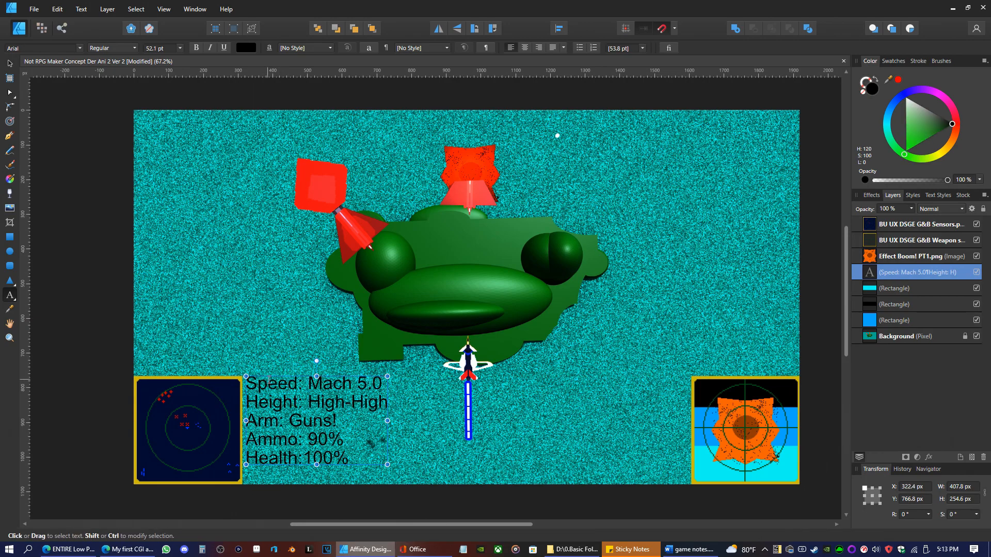
Try the status text beside the weapon display, and place it beside the sensor display at about X 330, Y 796 px
{"action": "left_click_drag", "start_coordinate": [279, 376], "coordinate": [570, 385]}
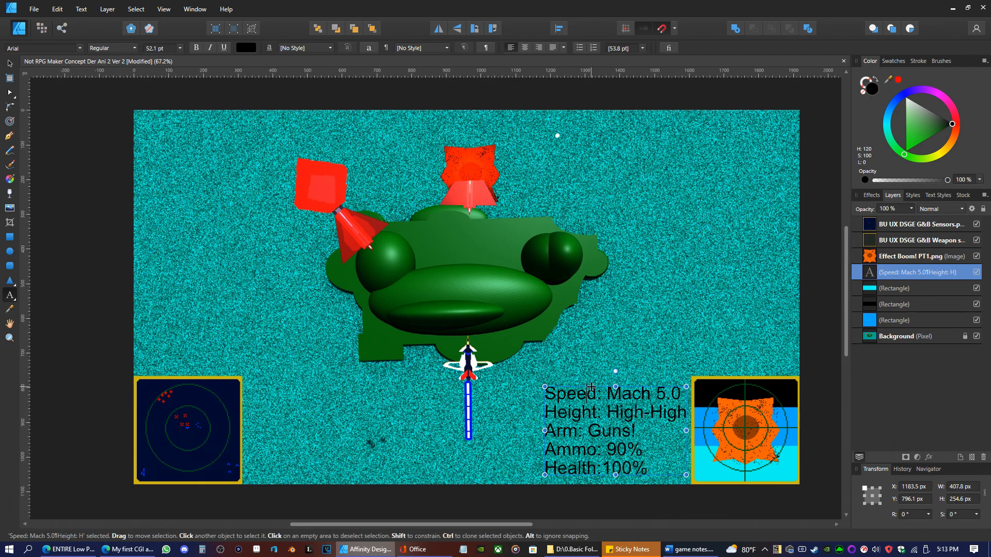
{"action": "left_click_drag", "start_coordinate": [591, 387], "coordinate": [294, 386]}
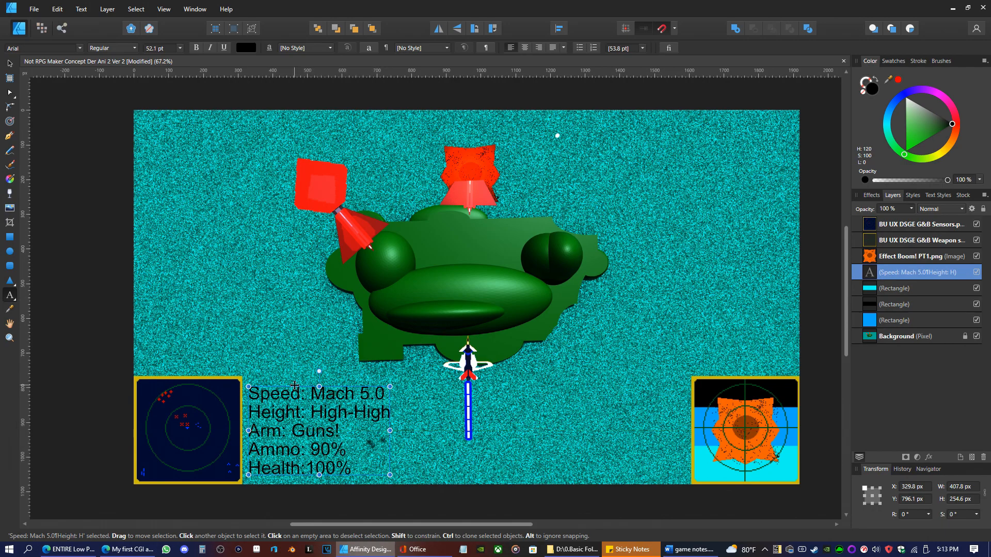
{"action": "key", "text": "Escape"}
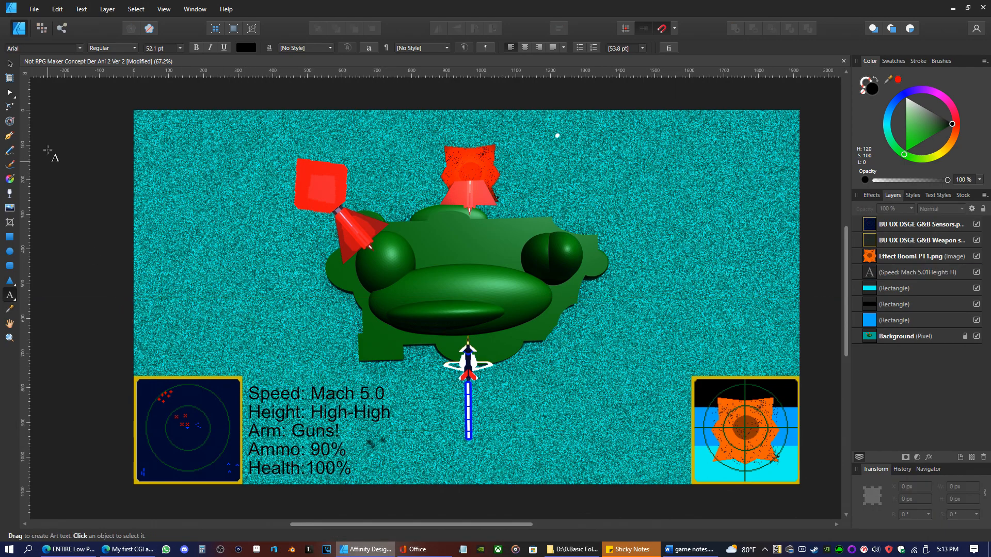
Switch to the Move tool and save the document
{"action": "left_click", "coordinate": [9, 63]}
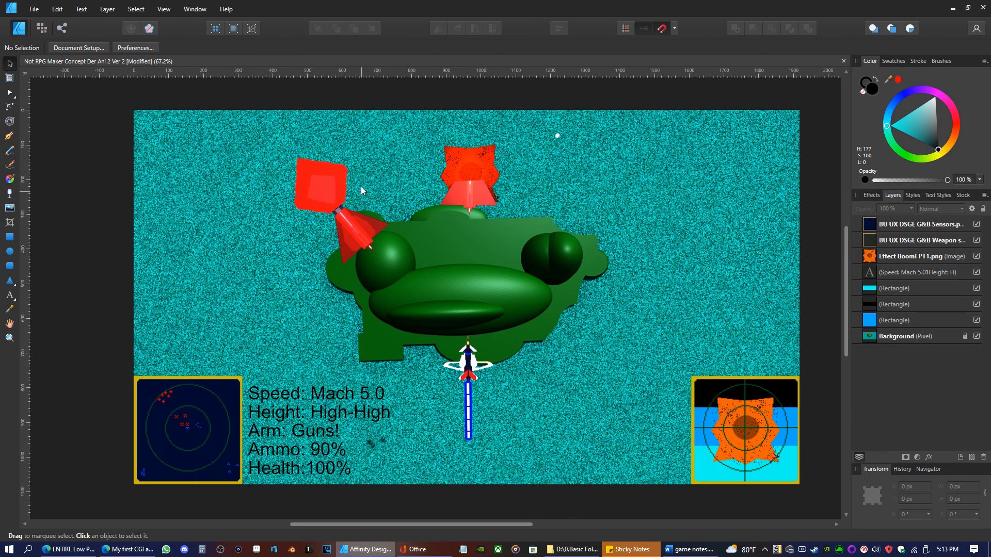
{"action": "left_click", "coordinate": [33, 8]}
{"action": "left_click", "coordinate": [60, 89]}
Export the whole document as a 1920 × 1080 px PNG with Nearest Neighbor resampling, named "Not RPG Maker Concept Der Ani 2 Ver 2.png"
{"action": "left_click", "coordinate": [34, 9]}
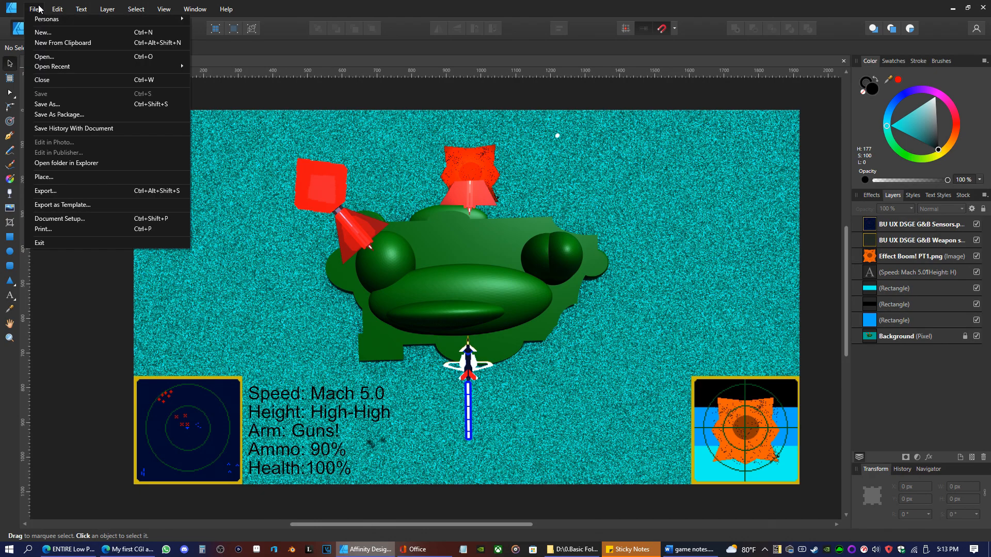
{"action": "left_click", "coordinate": [48, 188]}
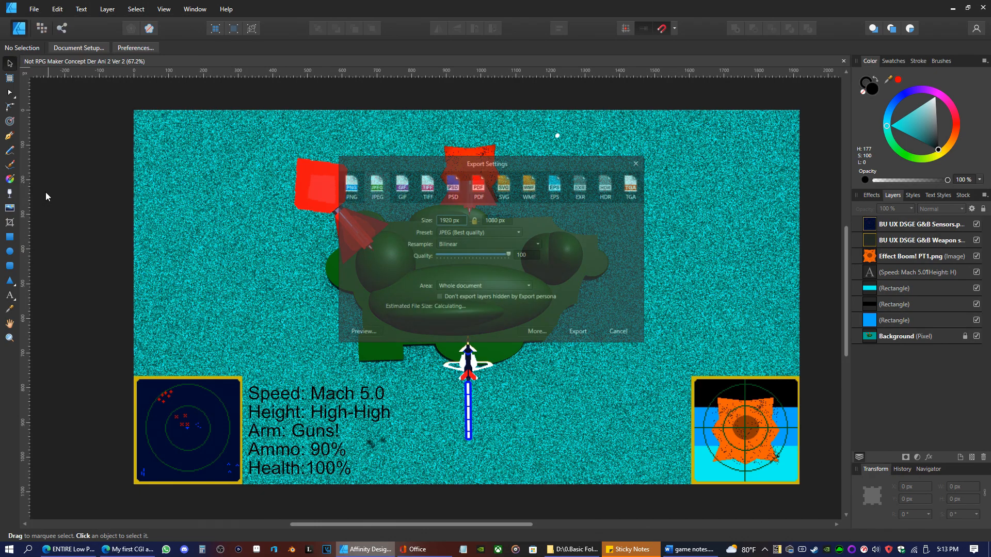
{"action": "left_click", "coordinate": [351, 185]}
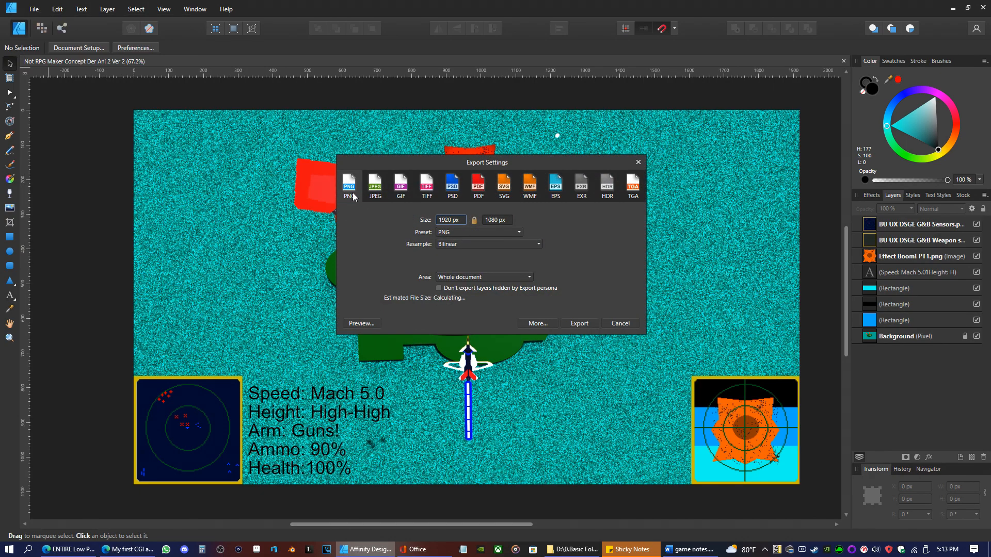
{"action": "left_click", "coordinate": [484, 246]}
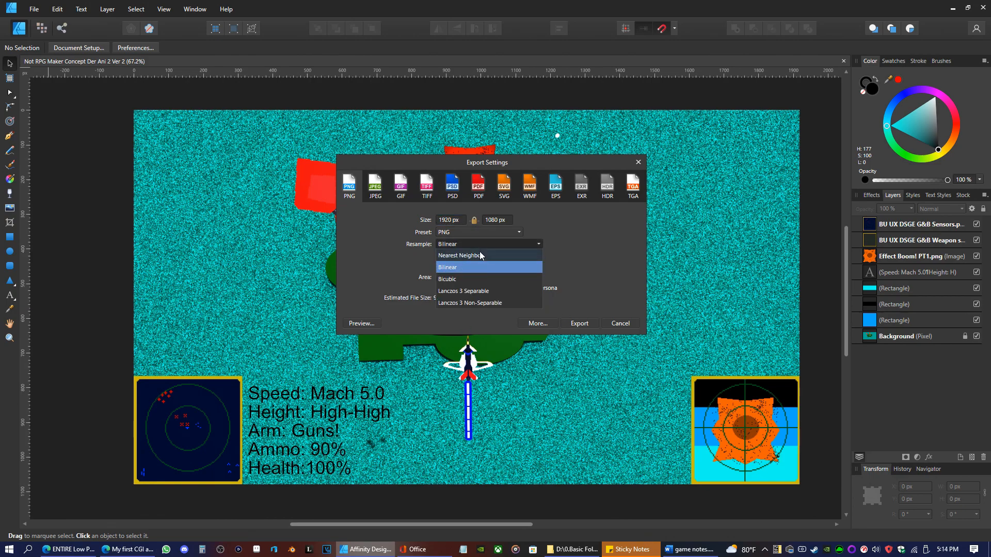
{"action": "left_click", "coordinate": [480, 255]}
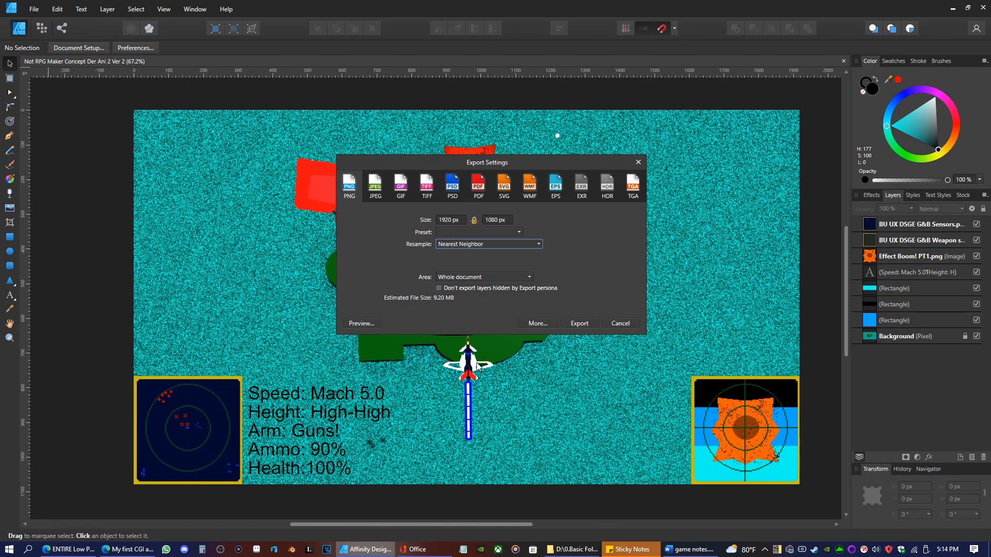
{"action": "left_click", "coordinate": [579, 323]}
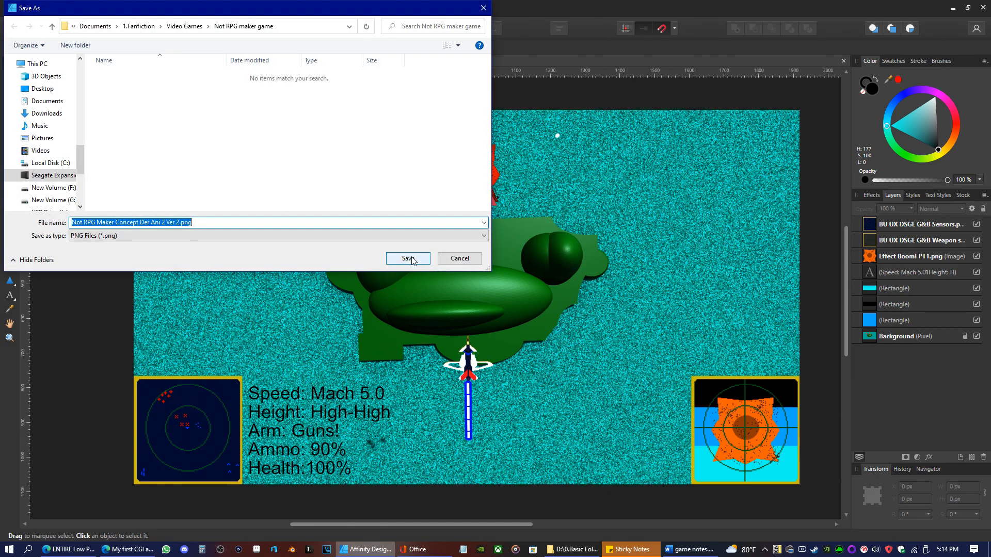
{"action": "left_click", "coordinate": [408, 258]}
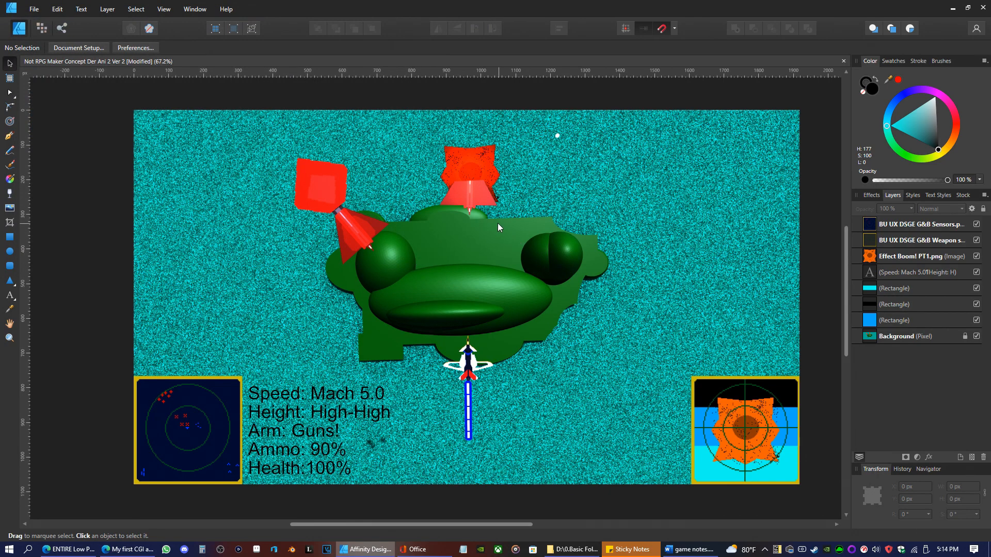
{"action": "scroll", "coordinate": [556, 312], "scroll_direction": "up", "scroll_amount": 10}
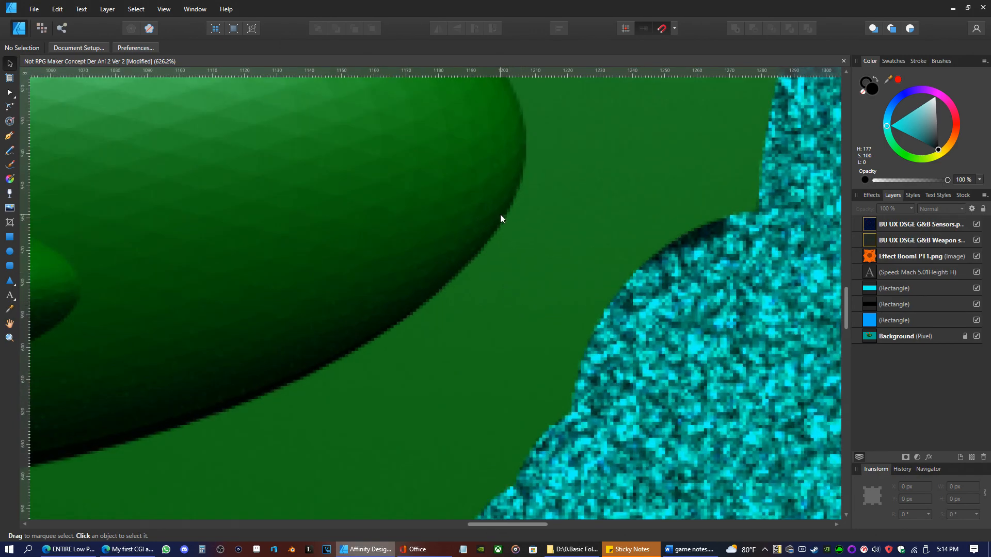
{"action": "scroll", "coordinate": [503, 216], "scroll_direction": "down", "scroll_amount": 10}
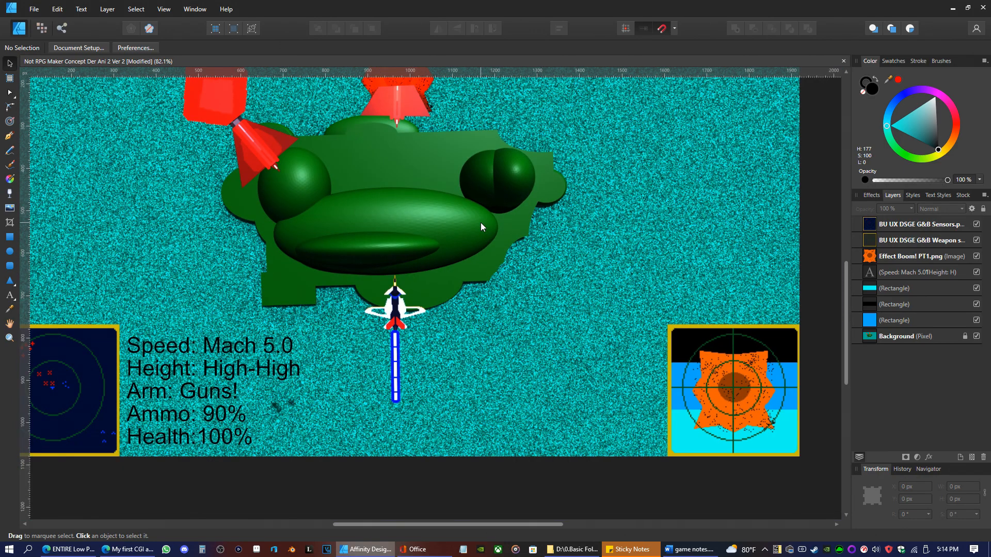
{"action": "scroll", "coordinate": [457, 200], "scroll_direction": "down", "scroll_amount": 3}
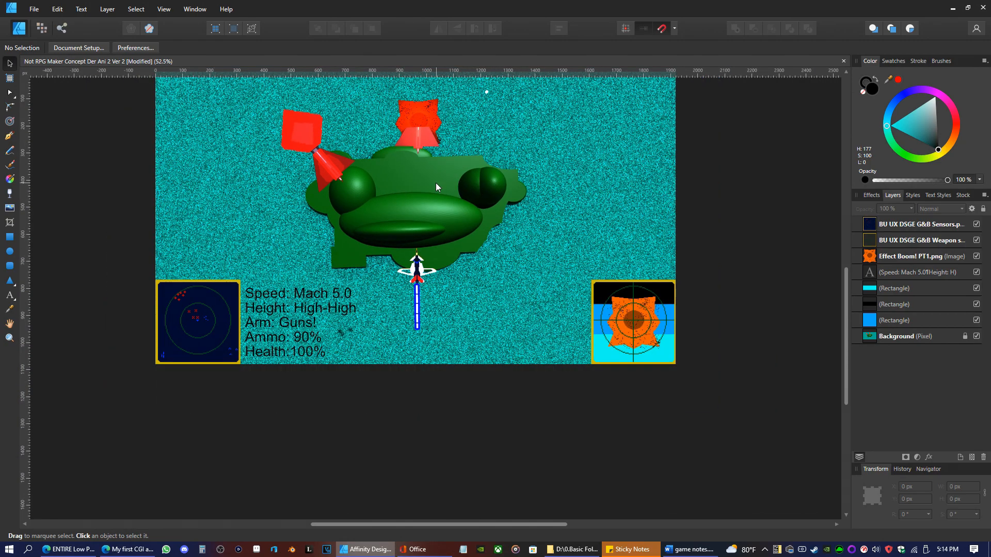
Close the concept document and Affinity Designer, saving the changes
{"action": "left_click_drag", "start_coordinate": [166, 217], "coordinate": [222, 299]}
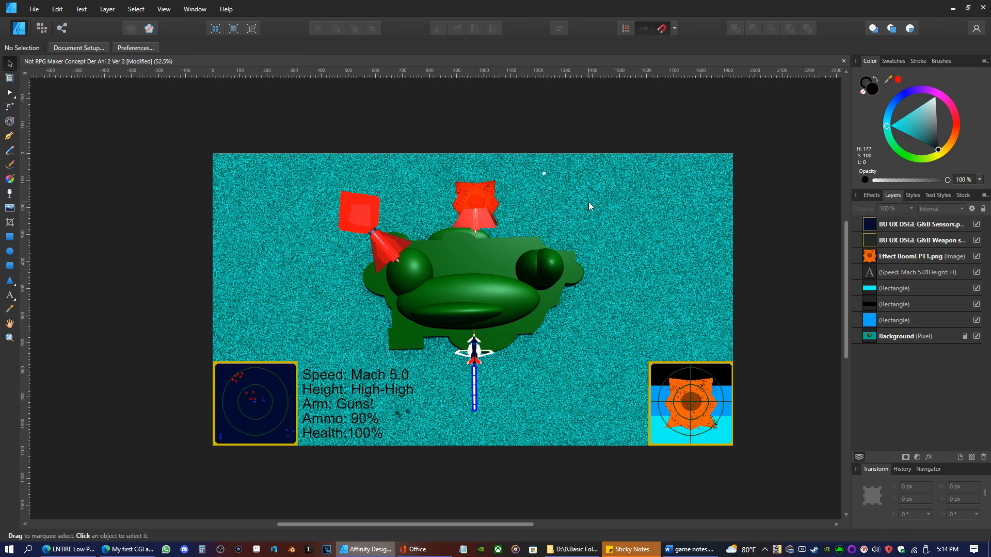
{"action": "left_click", "coordinate": [979, 5]}
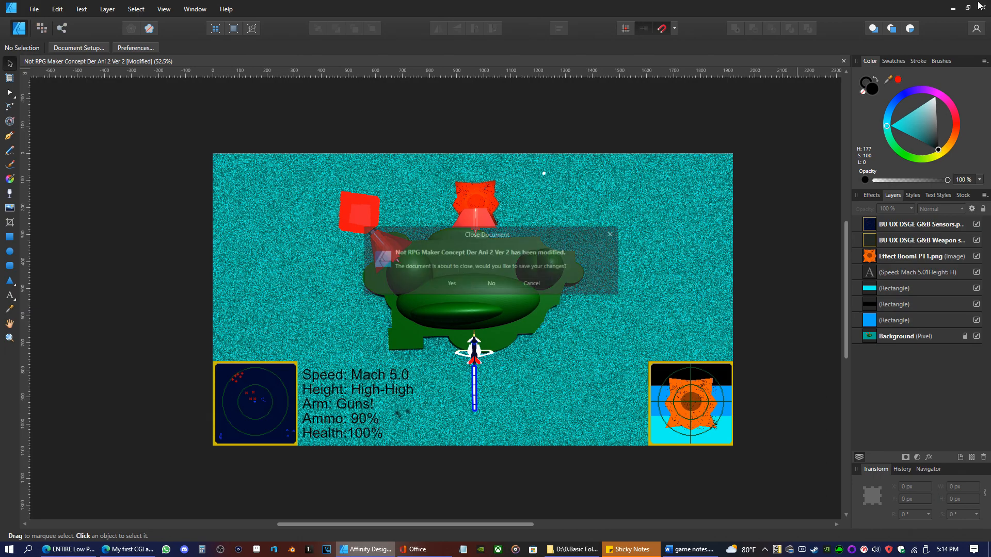
{"action": "left_click", "coordinate": [458, 283]}
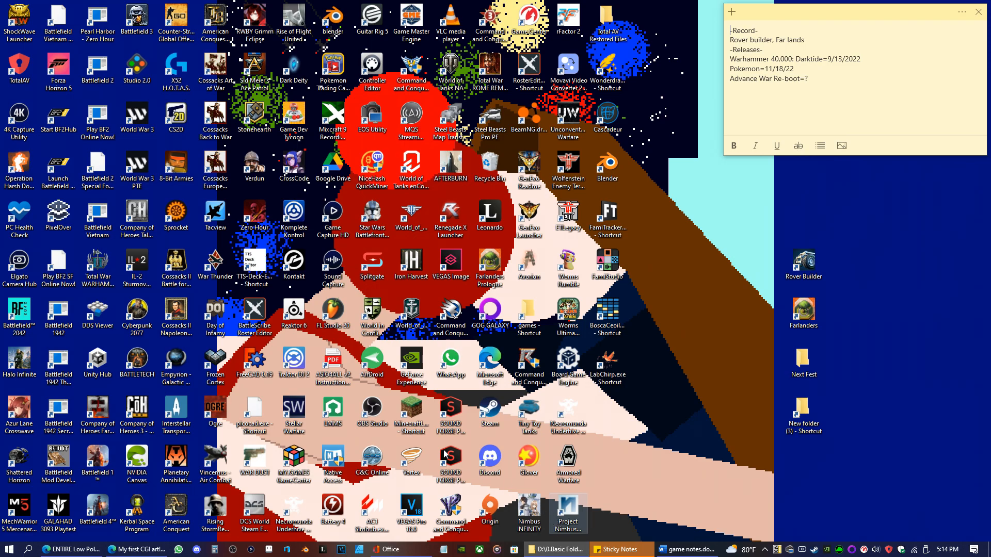
Open "Not RPG Maker Concept Der Ani 2 Ver 2.png" from the "Not RPG maker game" folder under 1.Fanfiction, Video Games
{"action": "left_click", "coordinate": [554, 549]}
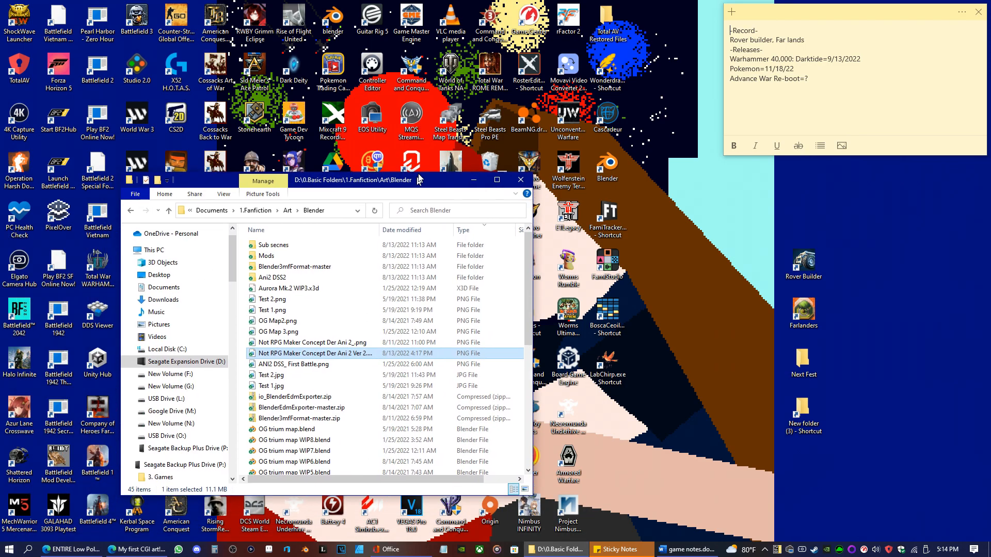
{"action": "left_click", "coordinate": [416, 124]}
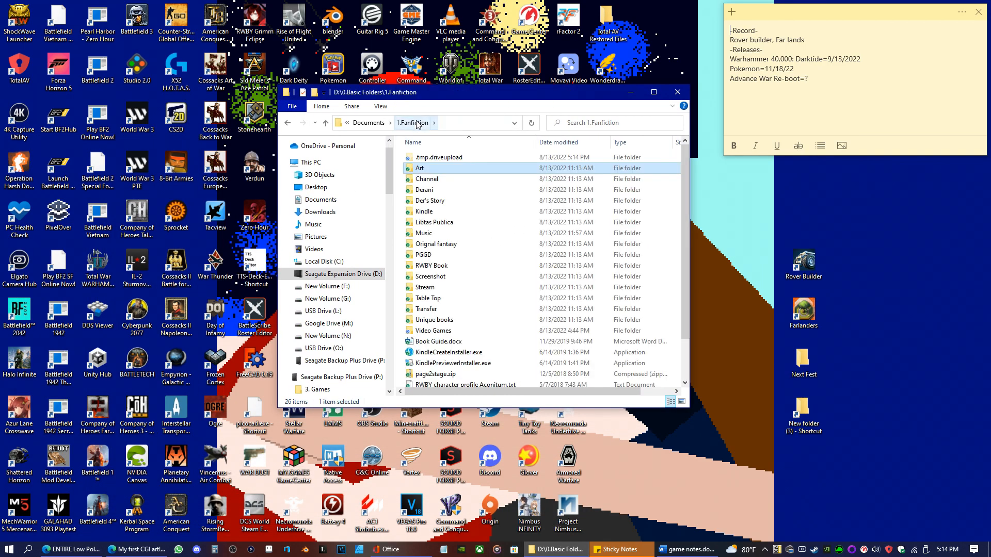
{"action": "left_click", "coordinate": [447, 329]}
{"action": "double_click", "coordinate": [447, 329]}
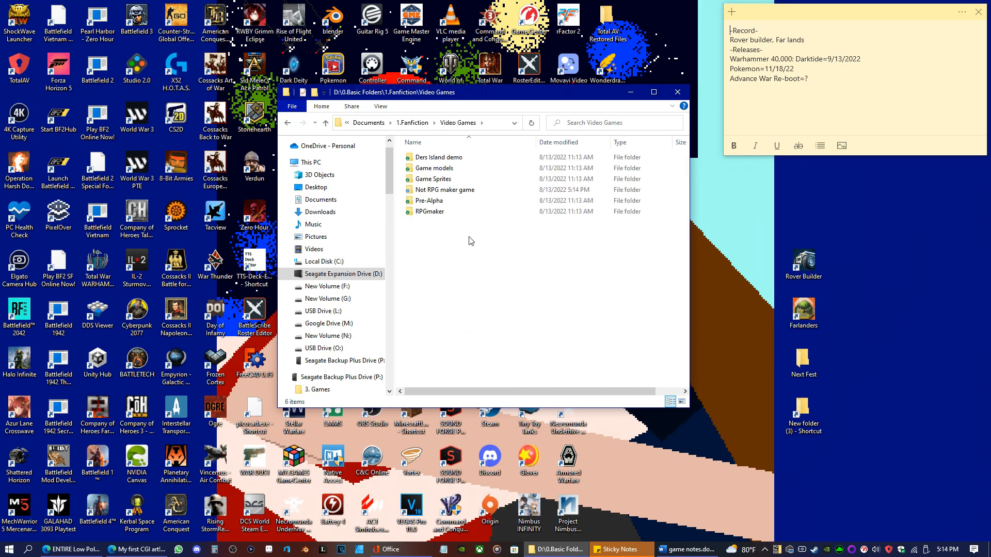
{"action": "double_click", "coordinate": [441, 194]}
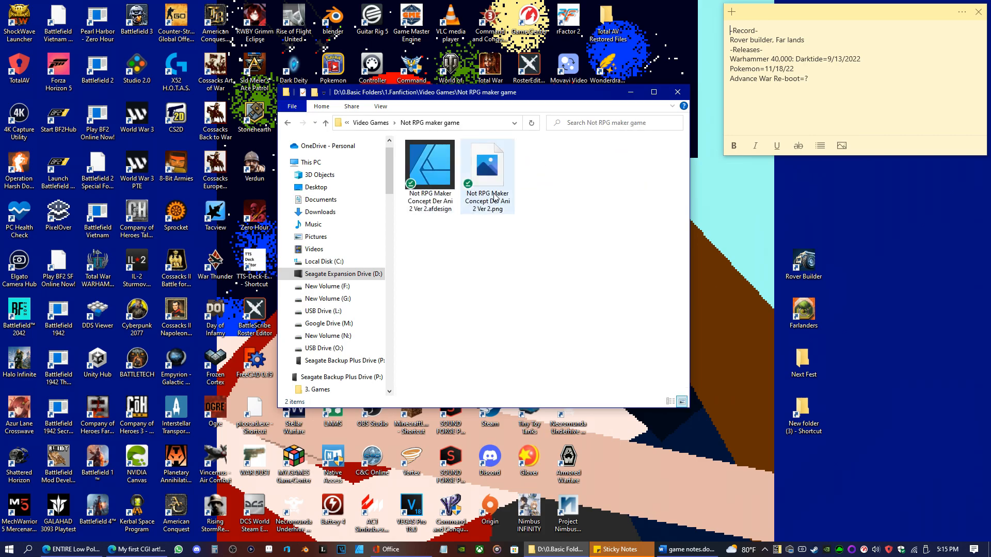
{"action": "left_click", "coordinate": [494, 198]}
{"action": "double_click", "coordinate": [494, 197]}
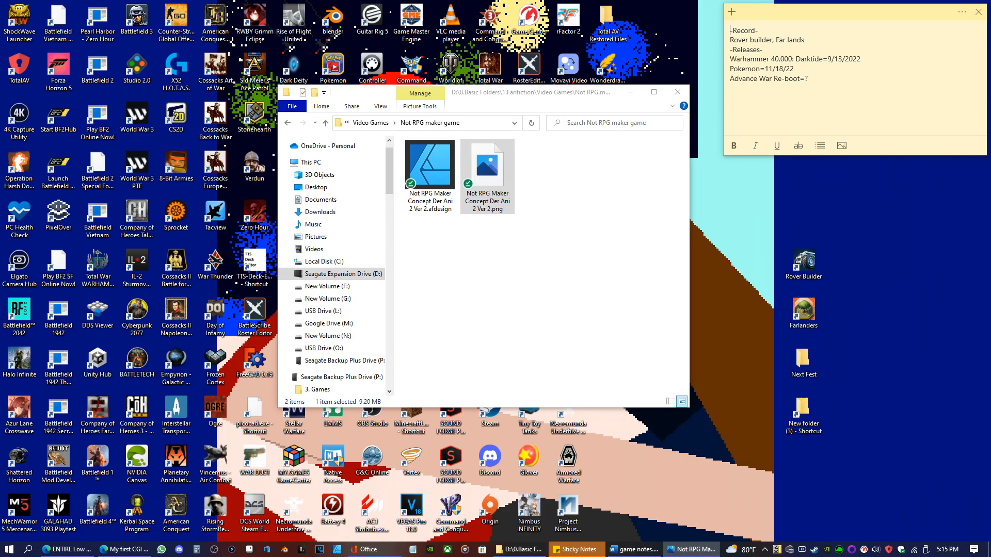
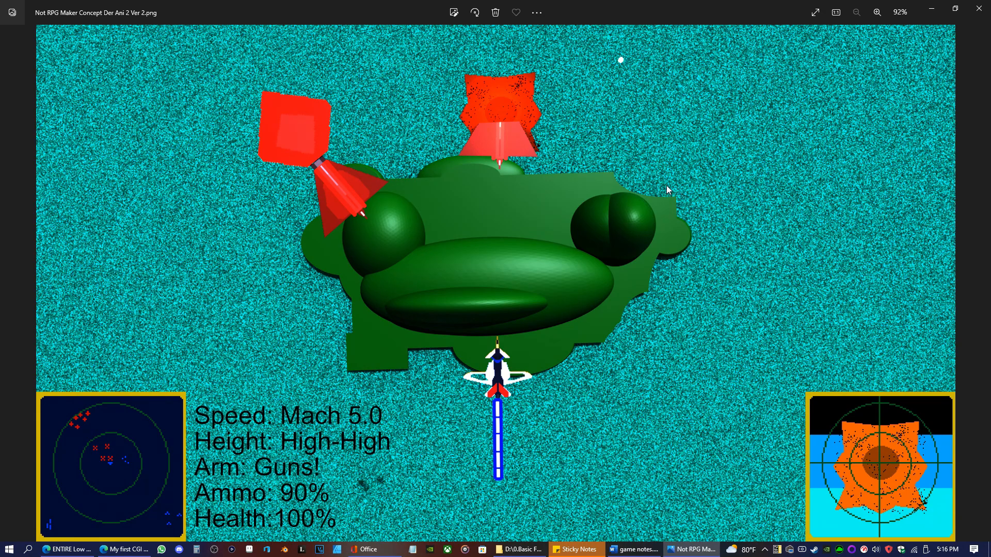
View the exported concept image filling the window, and show it full screen zoomed out to include the status text
{"action": "right_click", "coordinate": [670, 145]}
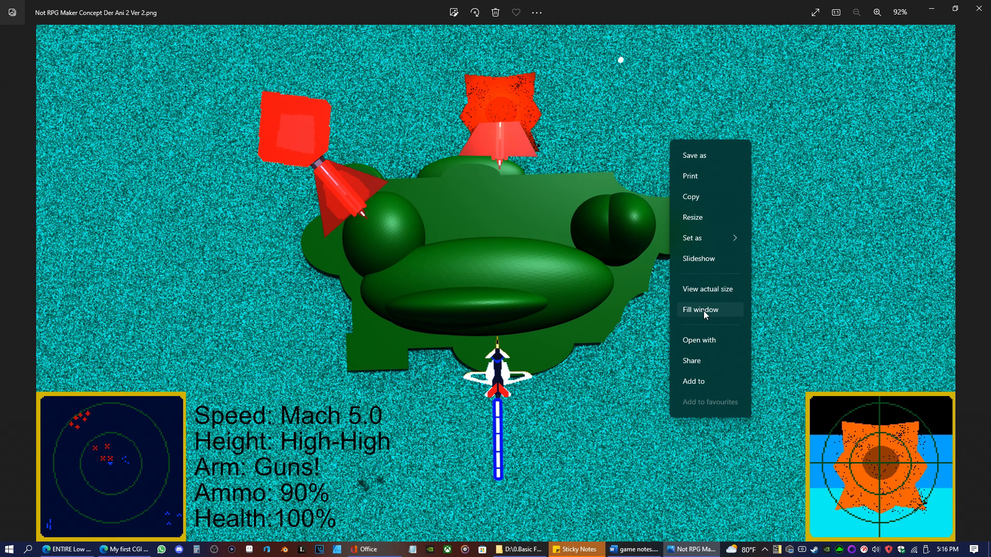
{"action": "left_click", "coordinate": [703, 309]}
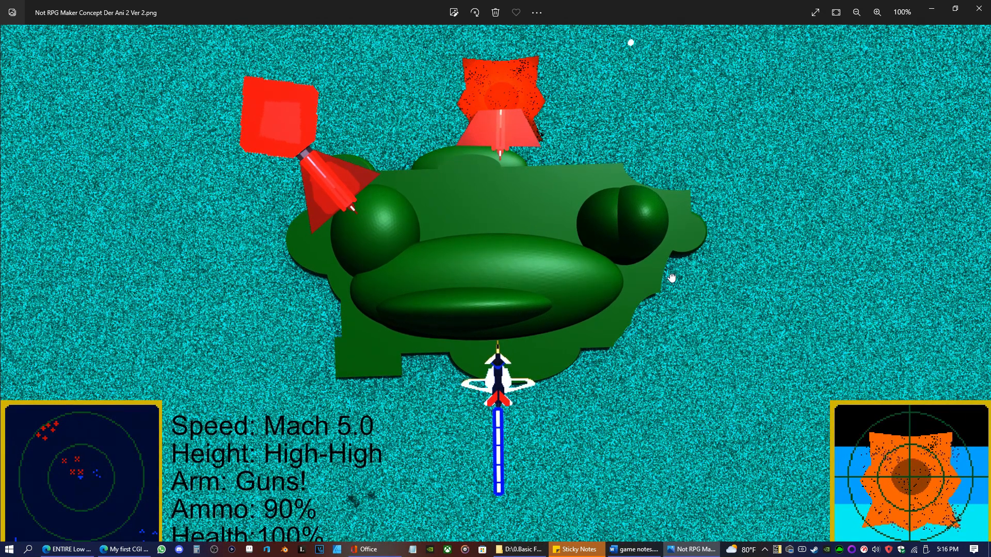
{"action": "right_click", "coordinate": [670, 276]}
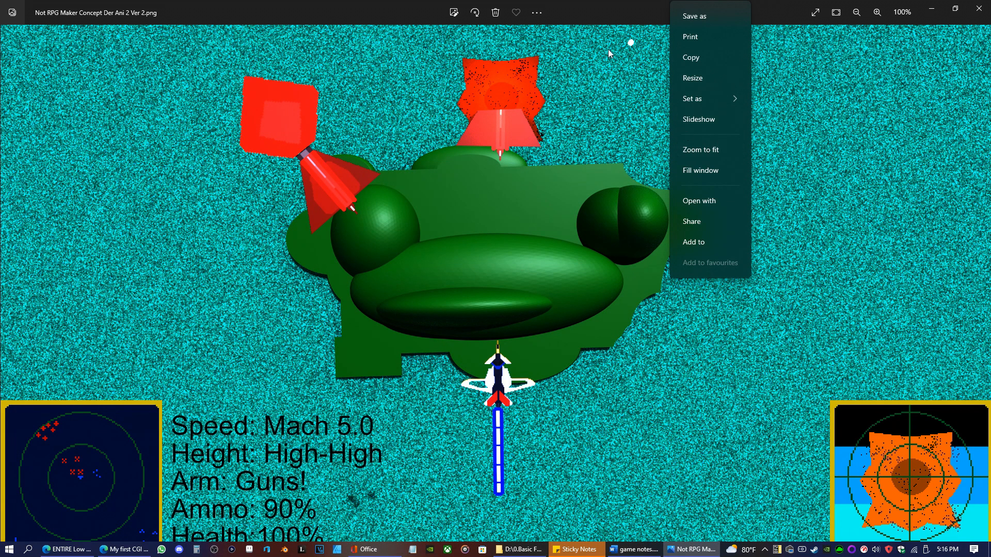
{"action": "left_click", "coordinate": [696, 146]}
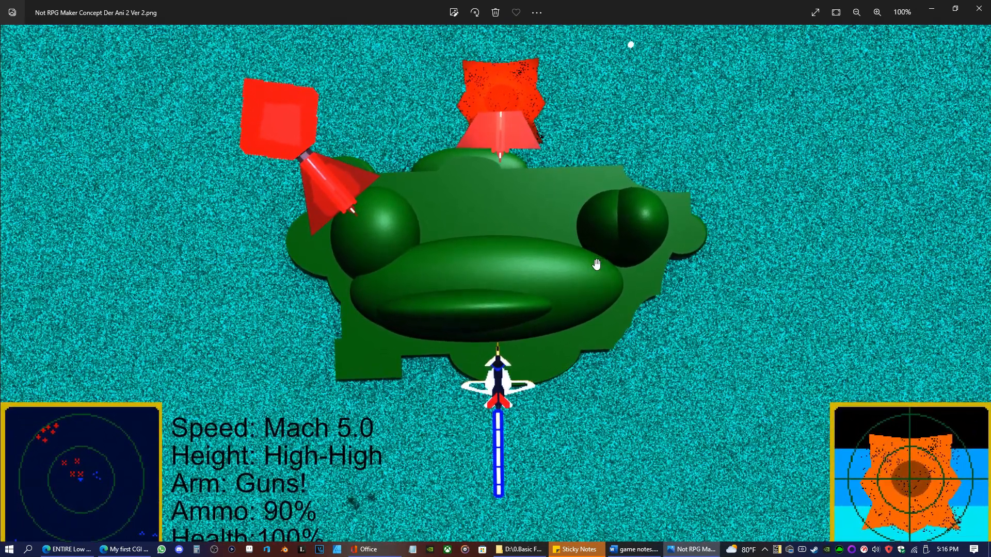
{"action": "left_click", "coordinate": [818, 13]}
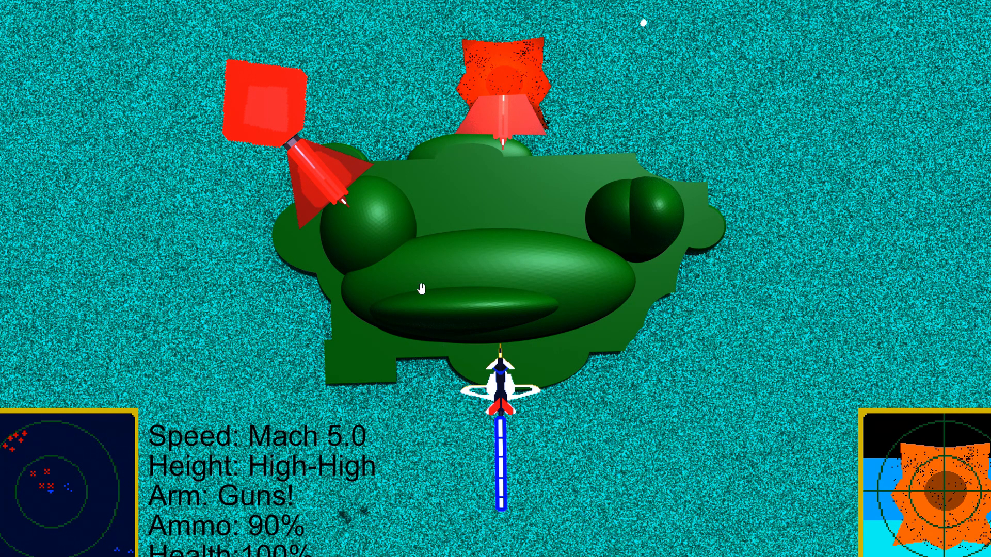
{"action": "scroll", "coordinate": [435, 239], "scroll_direction": "down", "scroll_amount": 1}
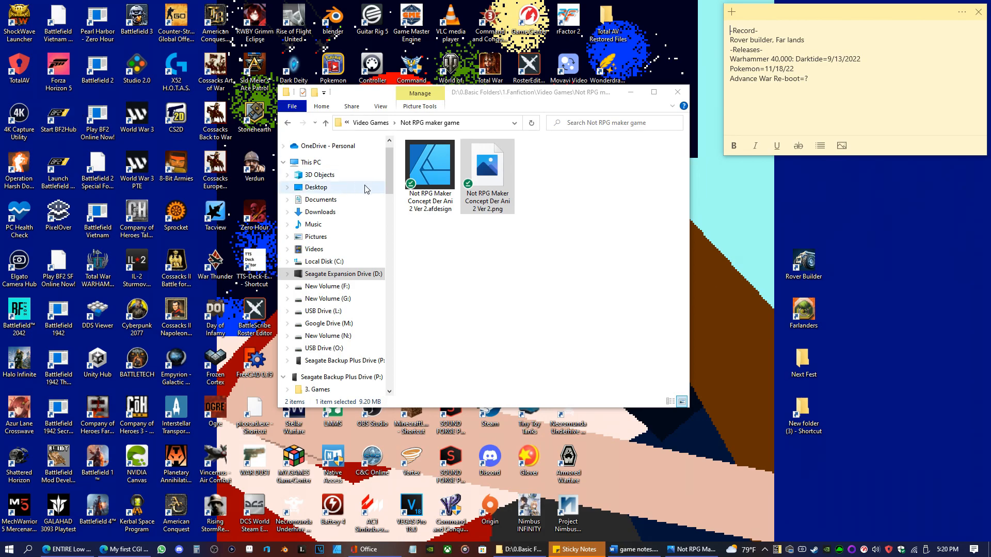
Bring back the concept image, leave full screen and minimize it, and look at the DeviantArt page "My first CGI art! DSSS 2"
{"action": "left_click", "coordinate": [694, 549]}
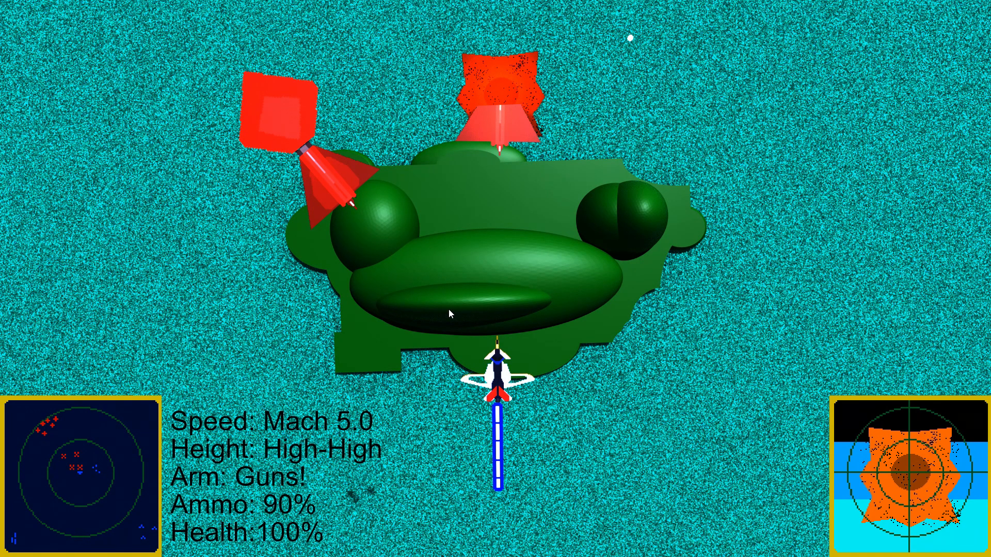
{"action": "key", "text": "Escape"}
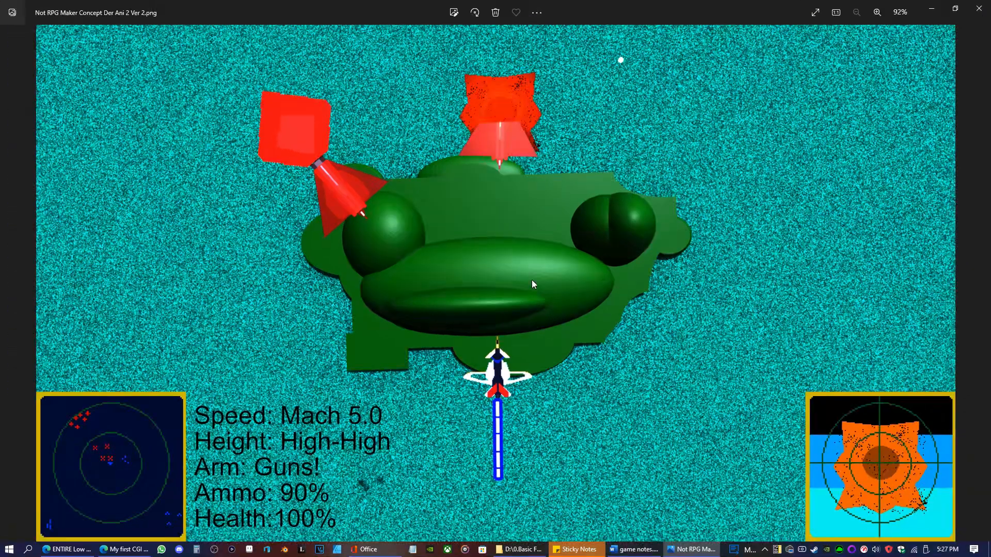
{"action": "left_click", "coordinate": [927, 5]}
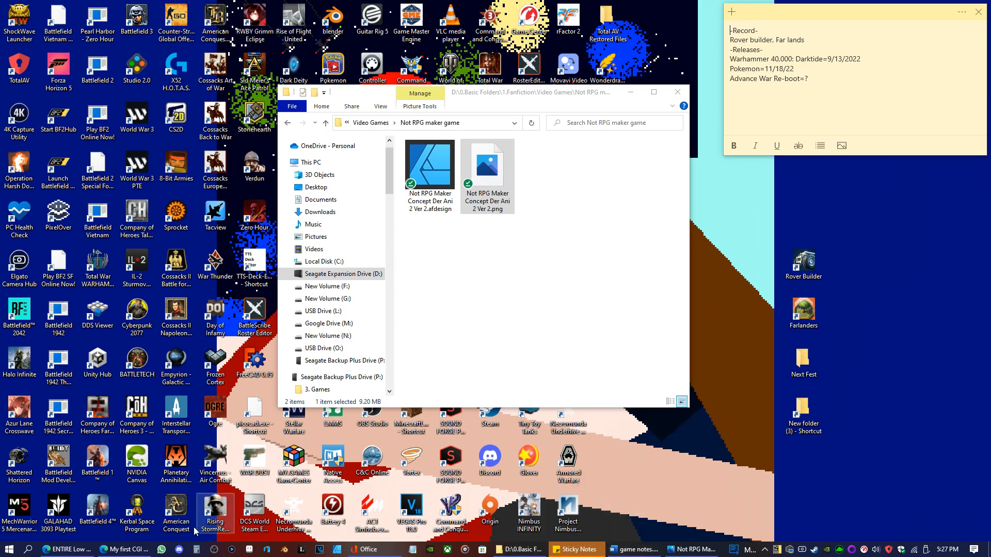
{"action": "left_click", "coordinate": [124, 549]}
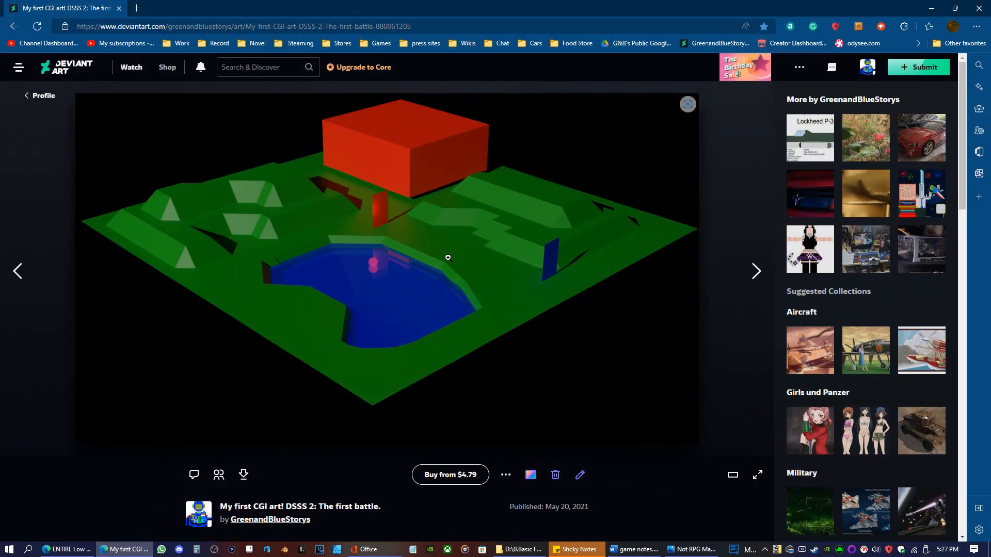
{"action": "left_click", "coordinate": [931, 7]}
Open "[0.3.1 Beta] Sandbox Edition" from Office's recent files, maximize it, and go to the "Wargame Core Moves" heading
{"action": "left_click", "coordinate": [367, 549]}
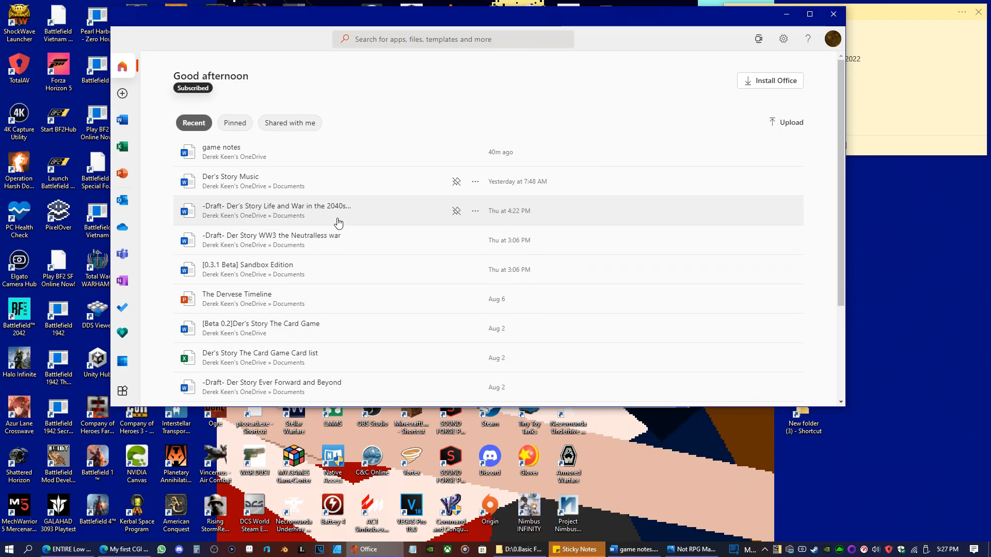
{"action": "left_click", "coordinate": [250, 265]}
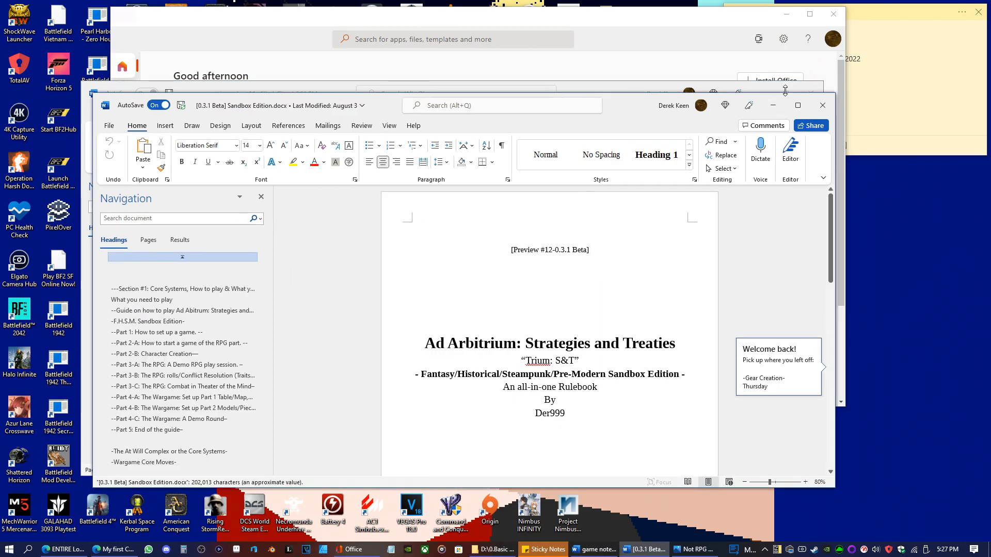
{"action": "left_click", "coordinate": [799, 106]}
{"action": "scroll", "coordinate": [380, 234], "scroll_direction": "down", "scroll_amount": 3}
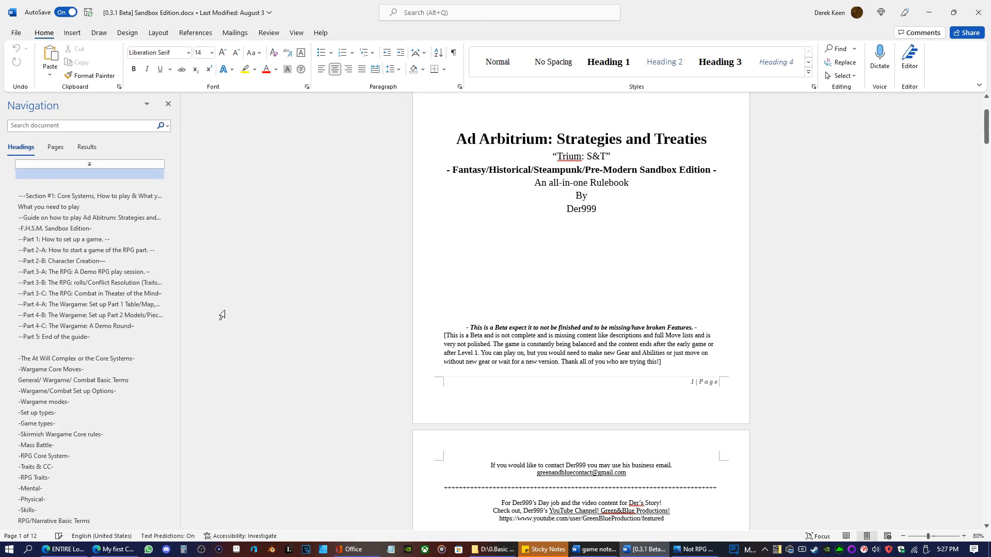
{"action": "left_click", "coordinate": [82, 369]}
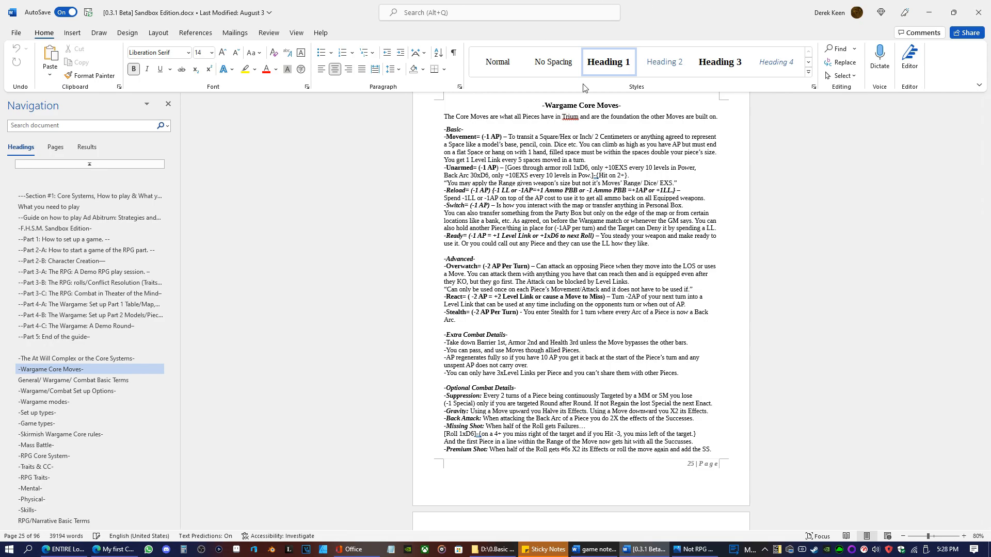
Close the Sandbox Edition rulebook, minimize Office, and close the game's folder window
{"action": "left_click", "coordinate": [987, 18]}
{"action": "left_click", "coordinate": [783, 33]}
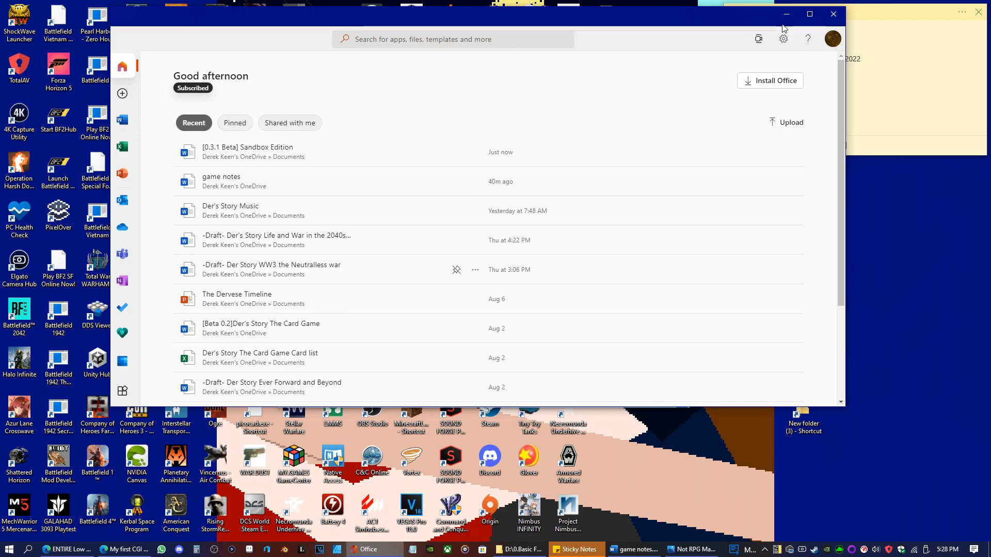
{"action": "left_click", "coordinate": [787, 14]}
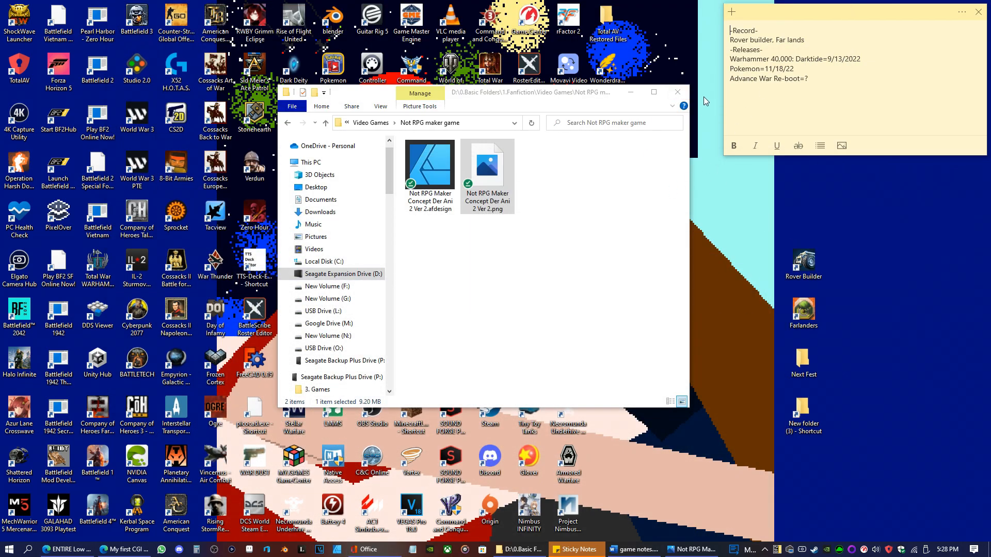
{"action": "left_click", "coordinate": [677, 92]}
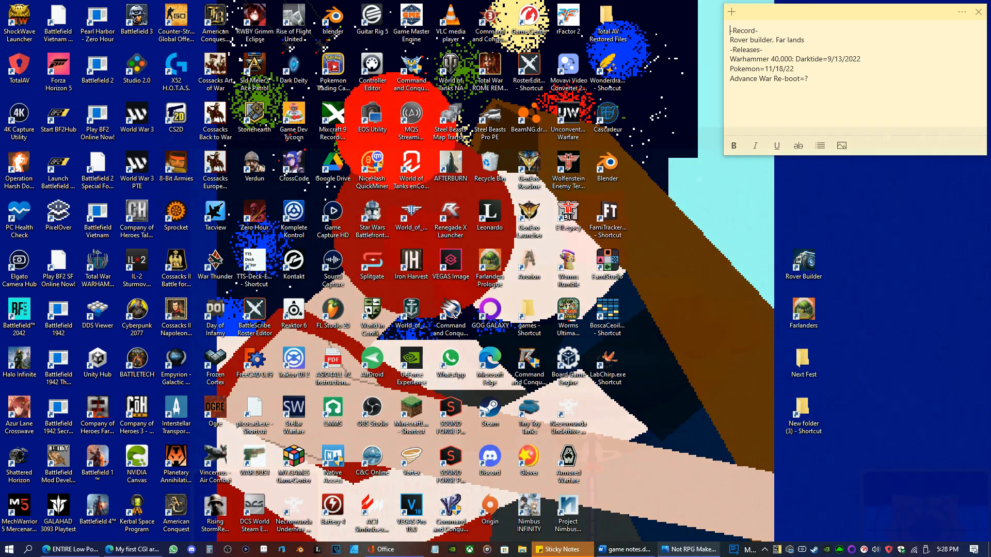
Show the concept image full screen once more, then return to the desktop with the viewer minimized
{"action": "left_click", "coordinate": [688, 549]}
{"action": "left_click", "coordinate": [815, 12]}
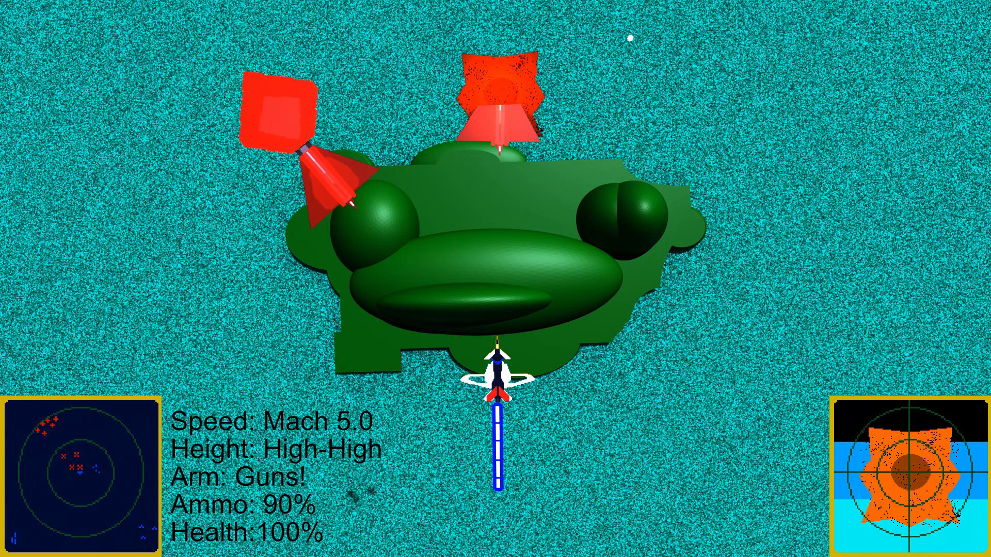
{"action": "key", "text": "Escape"}
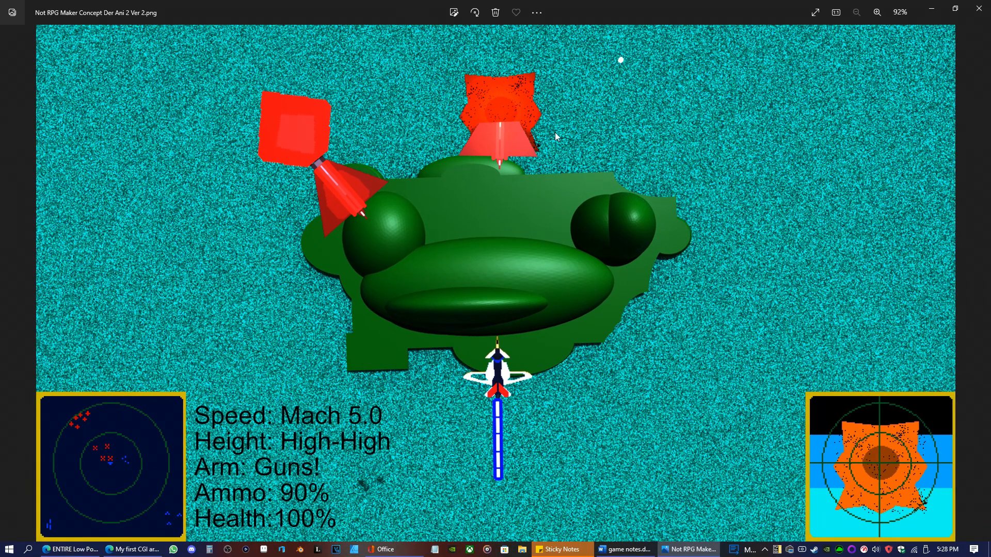
{"action": "left_click", "coordinate": [931, 8]}
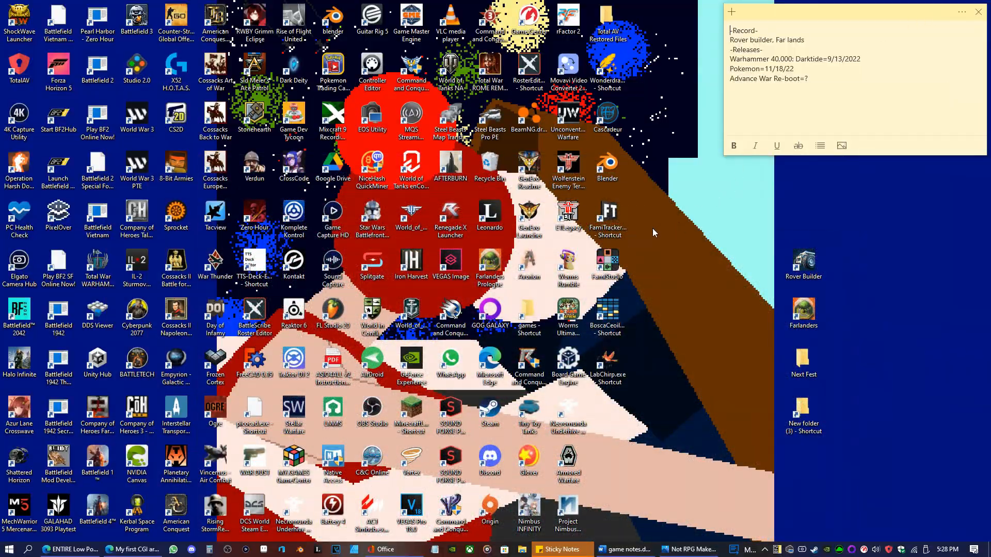
Launch Bosca Ceoil from its desktop shortcut and start loading a .ceol song
{"action": "left_click", "coordinate": [609, 315]}
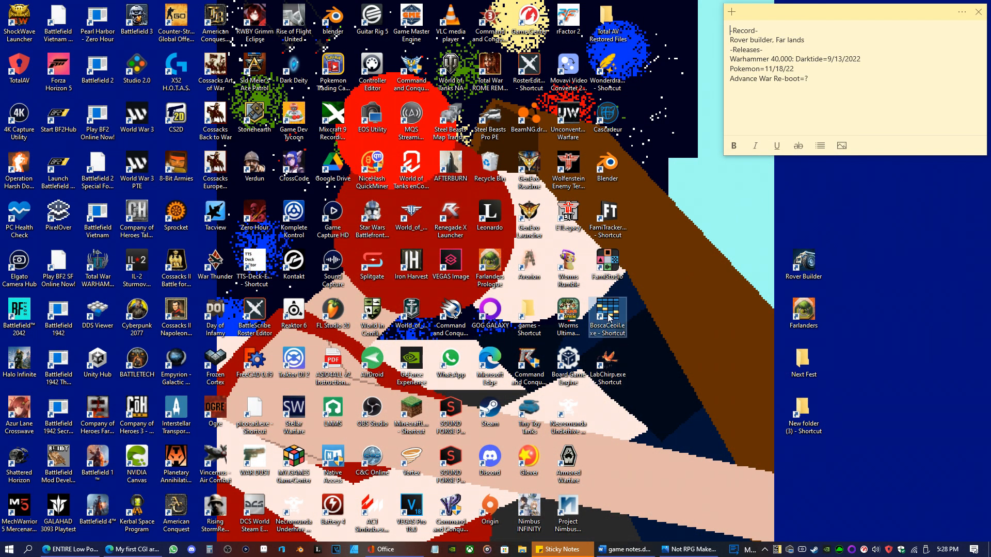
{"action": "double_click", "coordinate": [609, 315]}
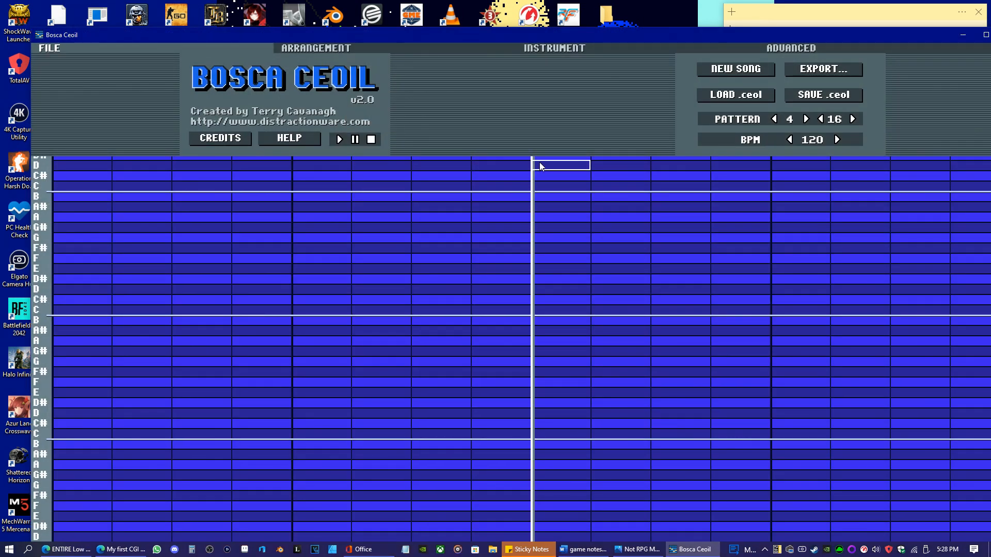
{"action": "left_click", "coordinate": [761, 96]}
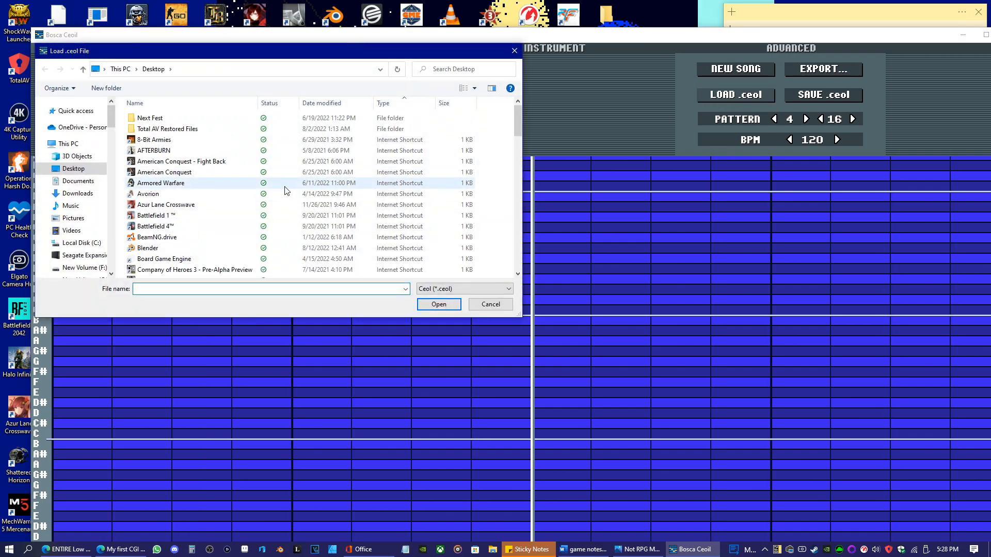
Load a song from the Music folder inside Documents > 1.Fanfiction on the Seagate Expansion Drive (D:)
{"action": "scroll", "coordinate": [194, 178], "scroll_direction": "down", "scroll_amount": 15}
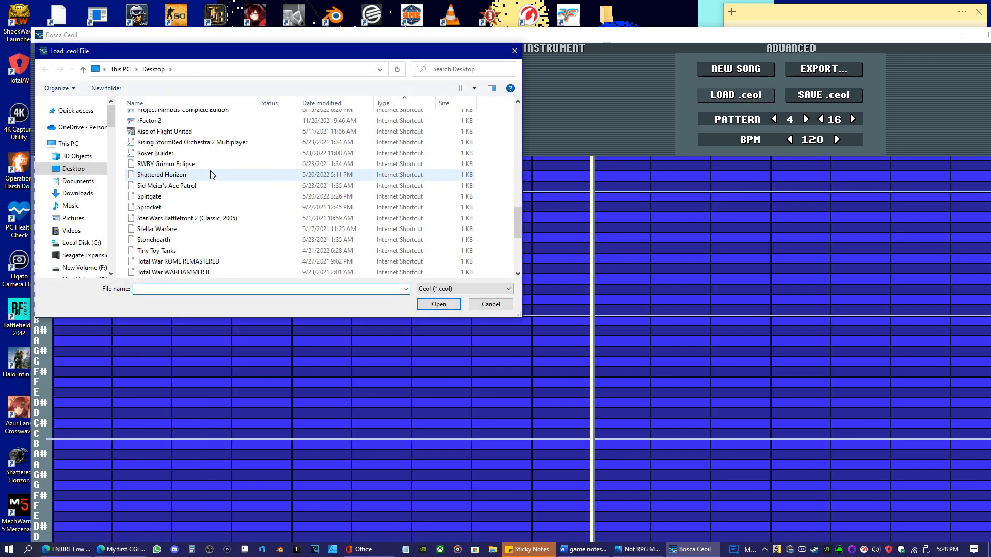
{"action": "scroll", "coordinate": [75, 198], "scroll_direction": "down", "scroll_amount": 1}
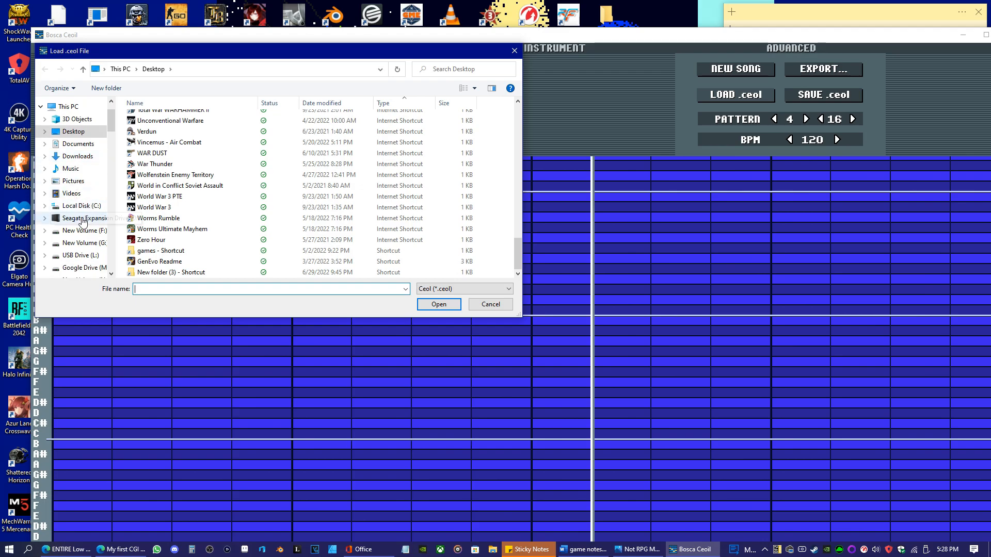
{"action": "left_click", "coordinate": [77, 217]}
{"action": "double_click", "coordinate": [153, 225]}
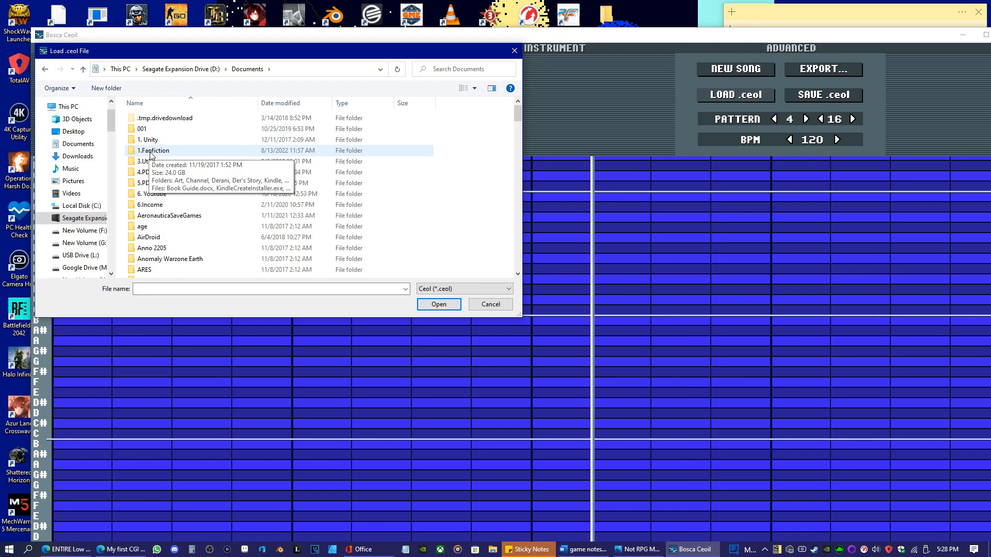
{"action": "double_click", "coordinate": [152, 152]}
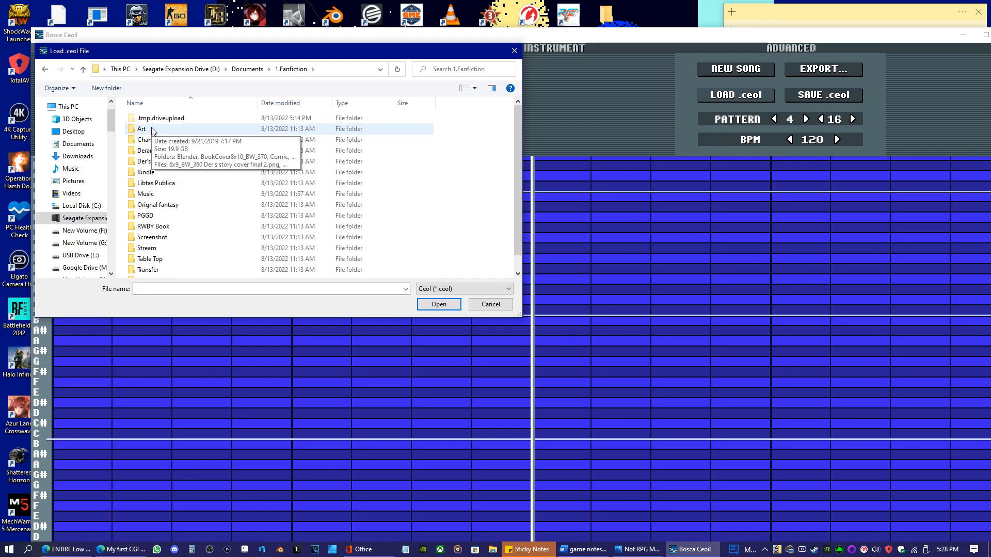
{"action": "scroll", "coordinate": [160, 131], "scroll_direction": "down", "scroll_amount": 1}
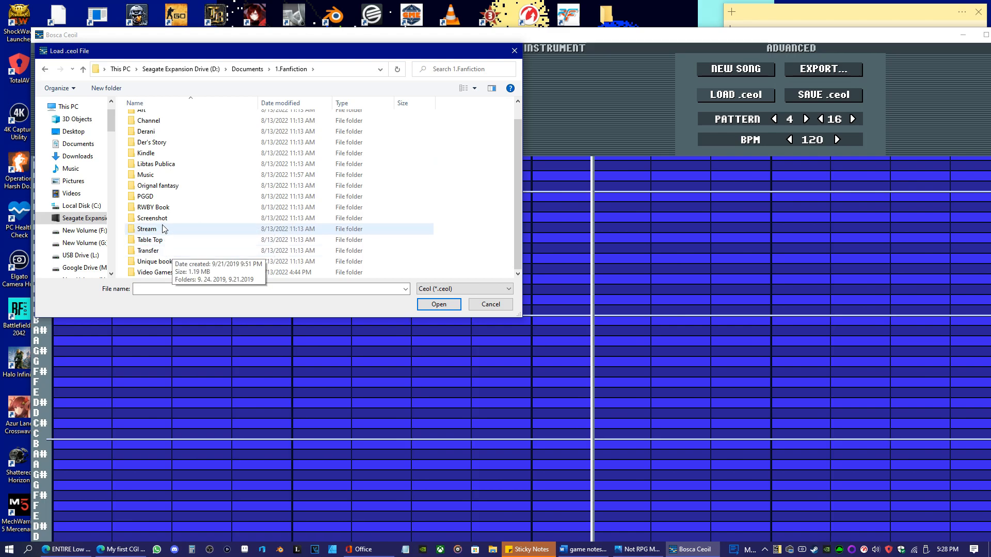
{"action": "double_click", "coordinate": [150, 174]}
{"action": "left_click", "coordinate": [169, 120]}
{"action": "left_click", "coordinate": [438, 304]}
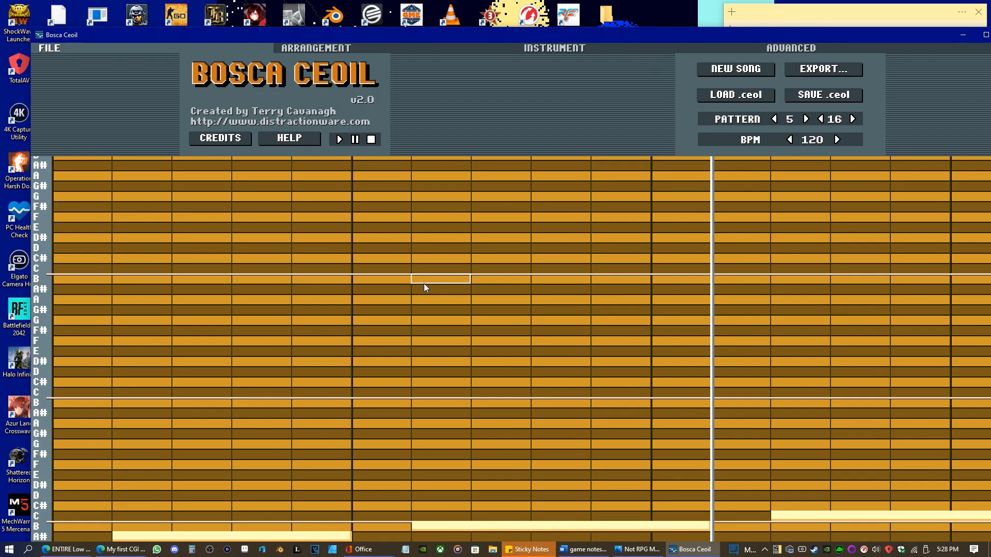
Show the loaded song's arrangement and move the Bosca Ceoil window fully onto the screen
{"action": "left_click", "coordinate": [327, 48]}
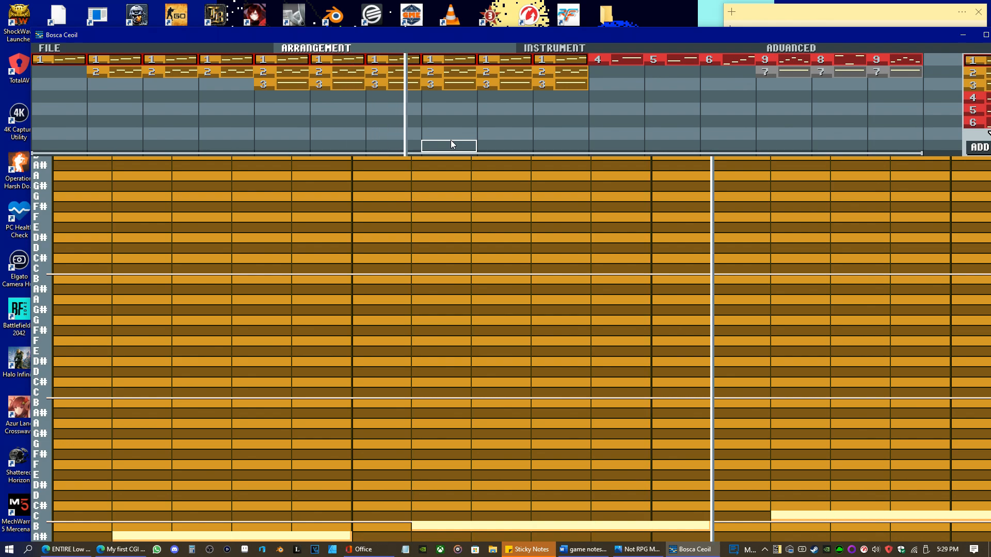
{"action": "left_click_drag", "start_coordinate": [694, 36], "coordinate": [660, 12]}
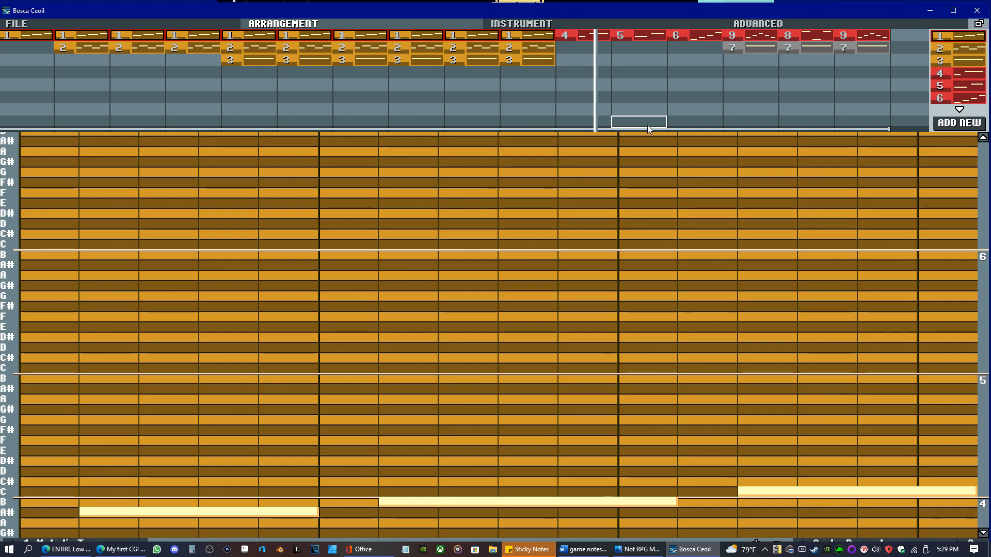
Open "Der's Story Music" from Office's recent files, minimize Office and close Bosca Ceoil
{"action": "left_click", "coordinate": [374, 551]}
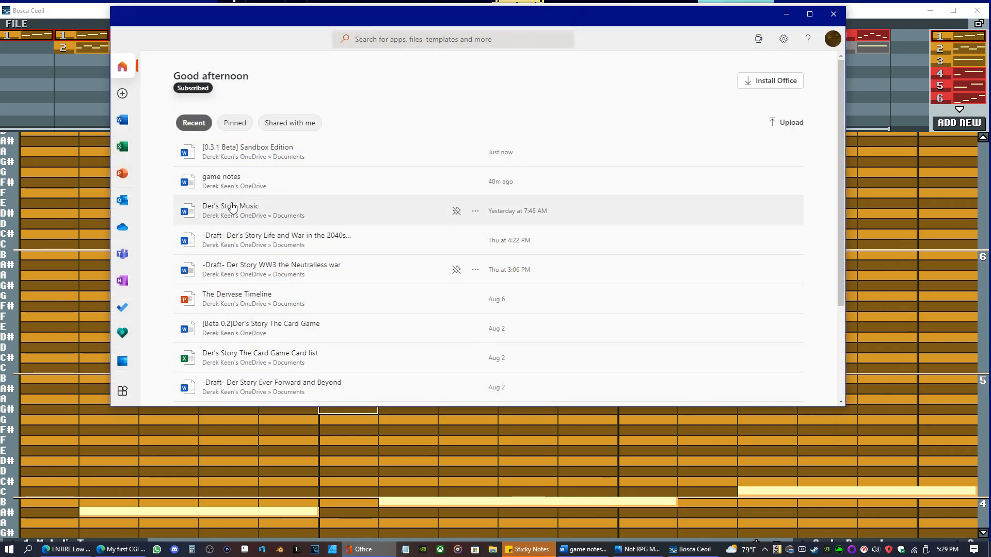
{"action": "left_click", "coordinate": [230, 218]}
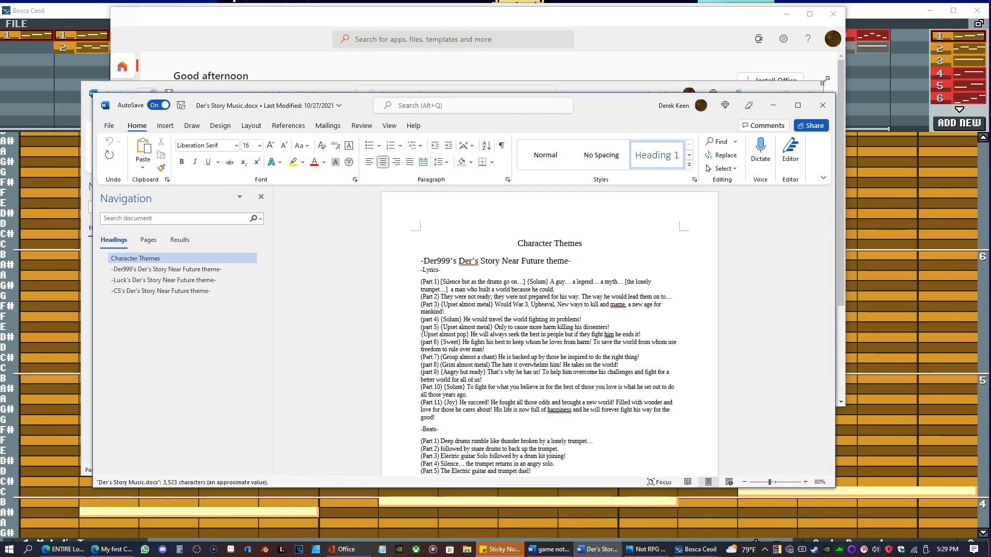
{"action": "left_click", "coordinate": [786, 14]}
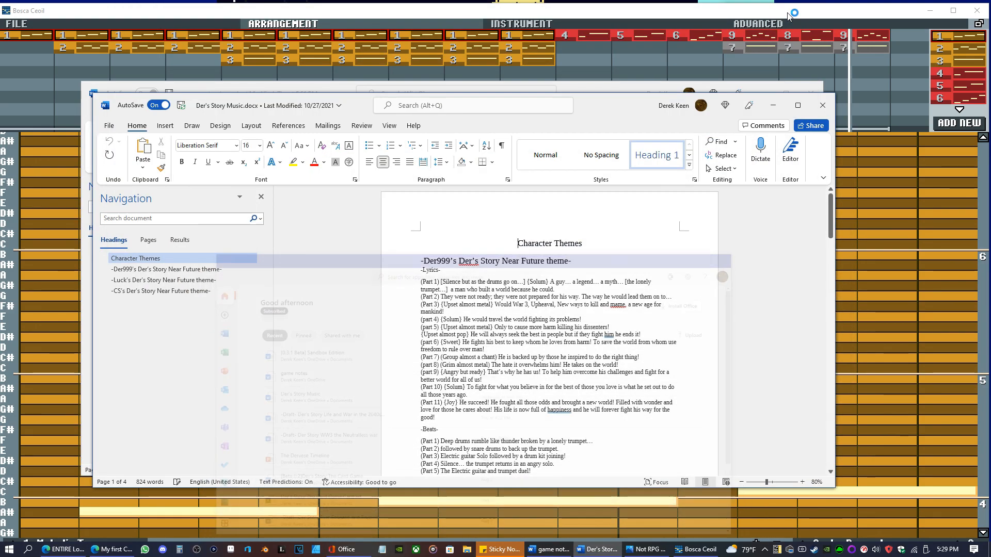
{"action": "left_click", "coordinate": [976, 10]}
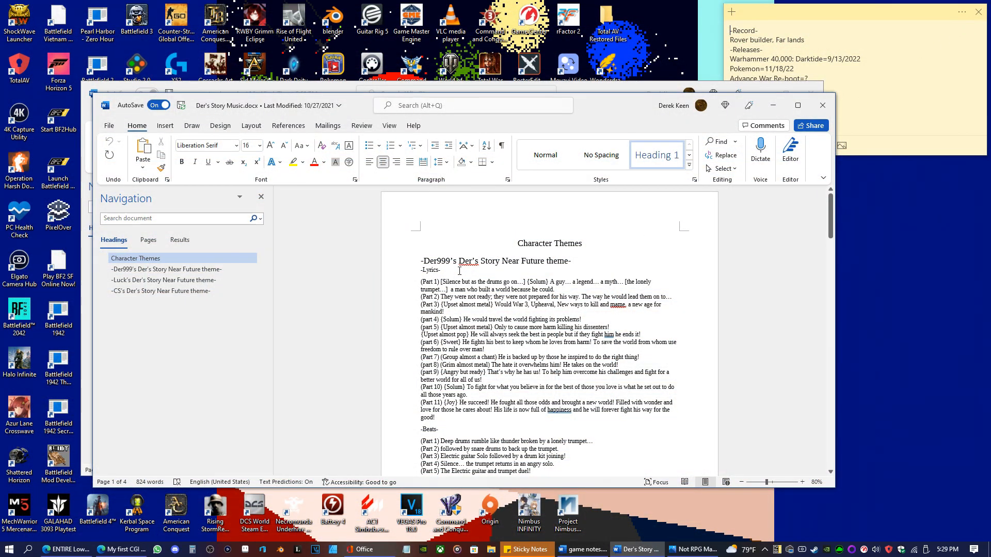
Look through the lyrics and beats of the first character theme, then minimize both open Word documents
{"action": "scroll", "coordinate": [502, 296], "scroll_direction": "down", "scroll_amount": 3}
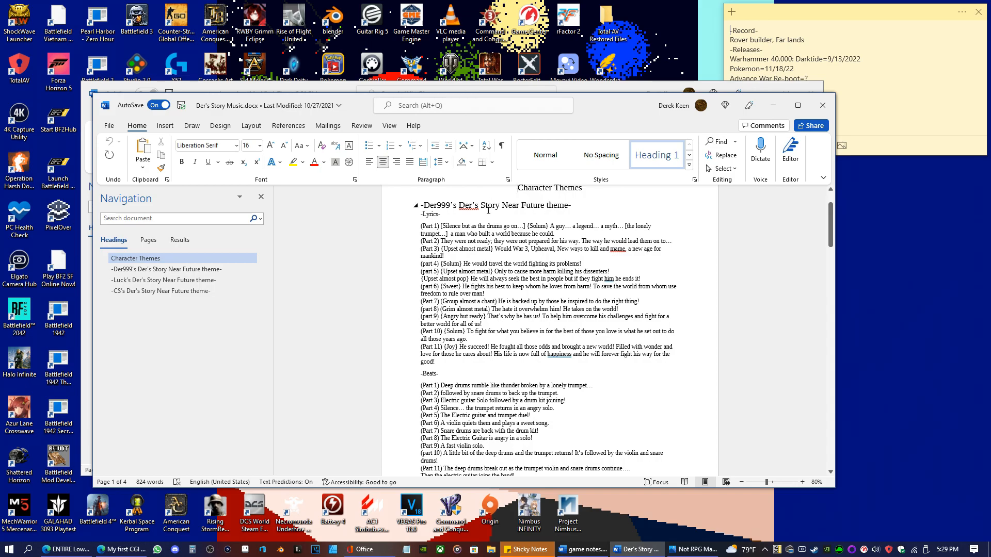
{"action": "scroll", "coordinate": [461, 290], "scroll_direction": "down", "scroll_amount": 3}
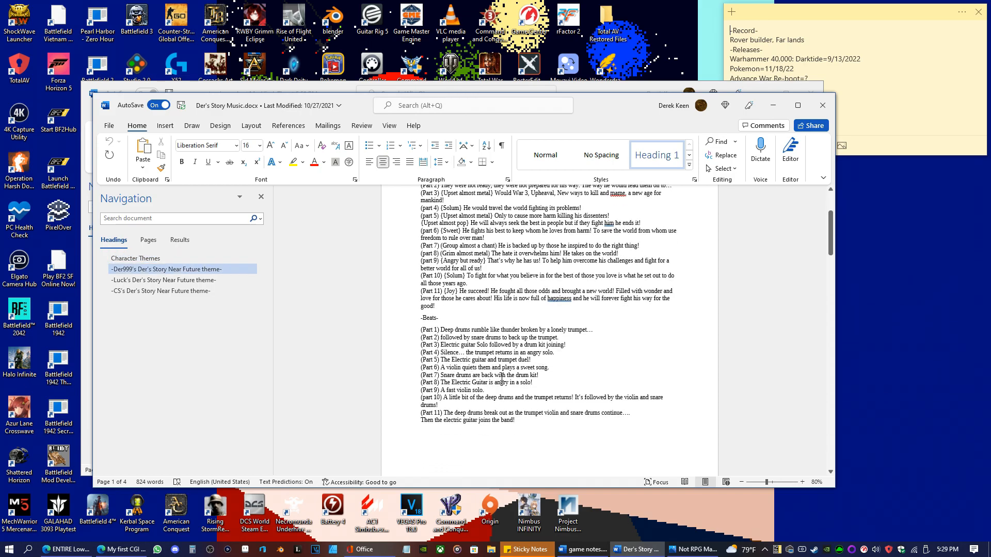
{"action": "left_click", "coordinate": [773, 106]}
{"action": "left_click", "coordinate": [767, 97]}
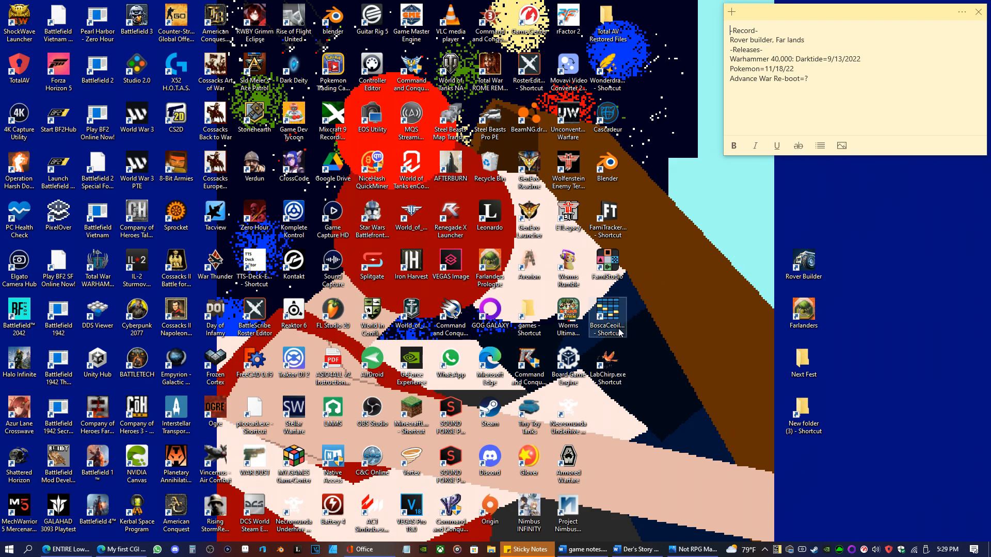
Bring the "Der's Story Music" document back to view the theme's beats, then minimize it again
{"action": "mouse_move", "coordinate": [623, 554]}
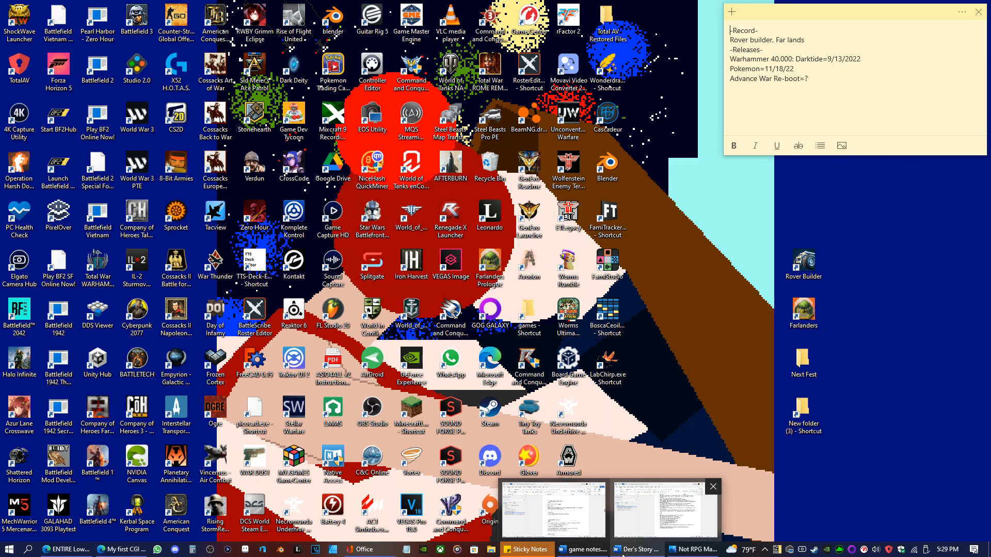
{"action": "left_click", "coordinate": [638, 519]}
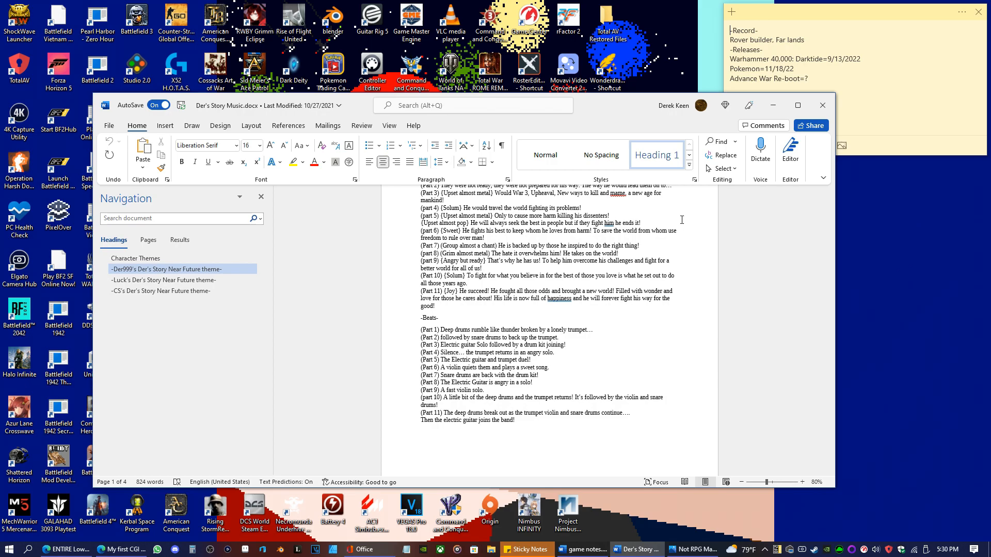
{"action": "left_click", "coordinate": [772, 105]}
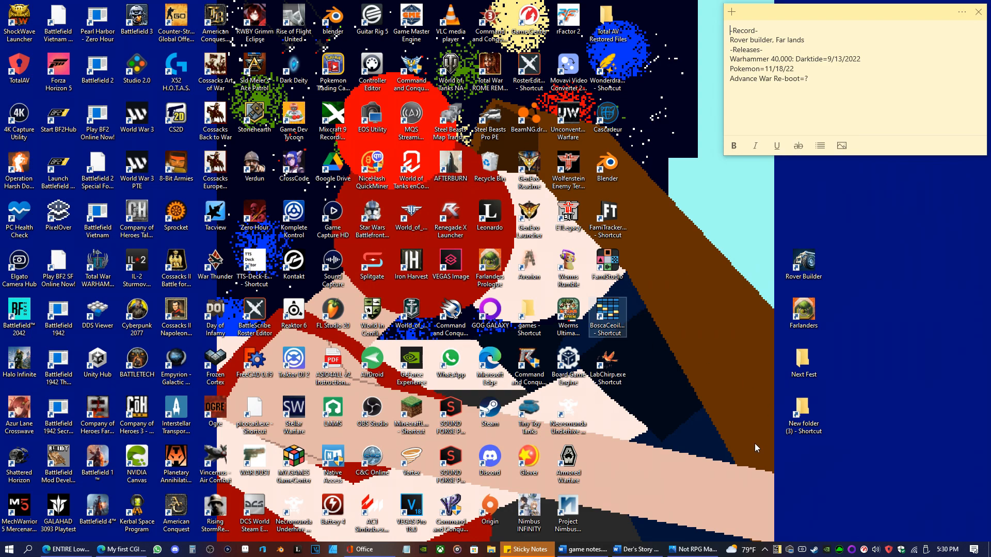
Pin the Bosca Ceoil shortcut to the taskbar and move its icon directly after Office
{"action": "mouse_move", "coordinate": [692, 549]}
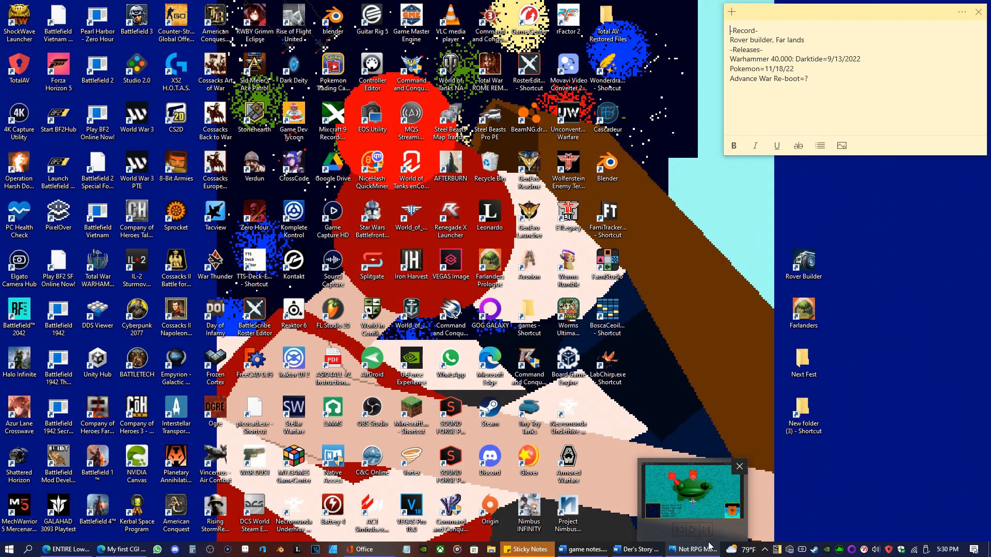
{"action": "right_click", "coordinate": [607, 327]}
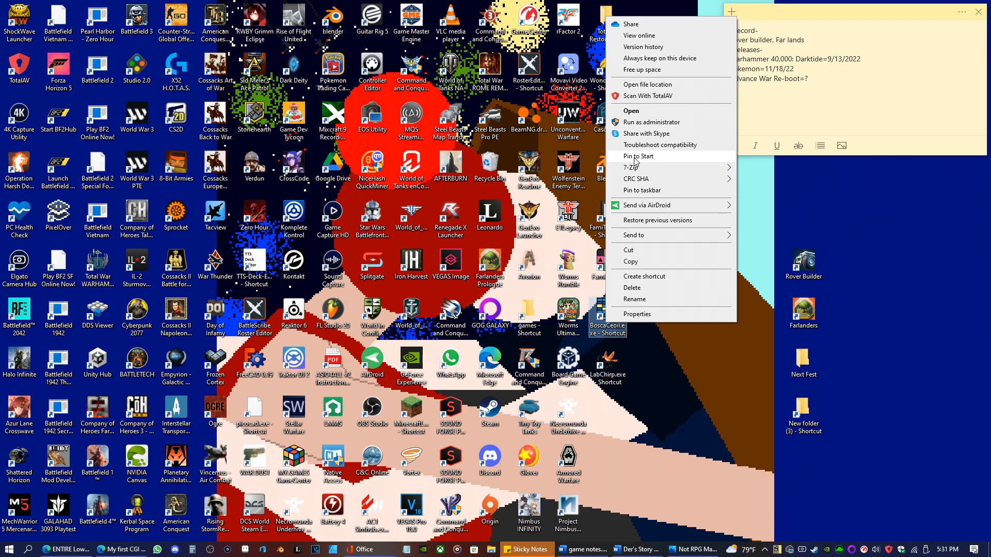
{"action": "left_click", "coordinate": [647, 189]}
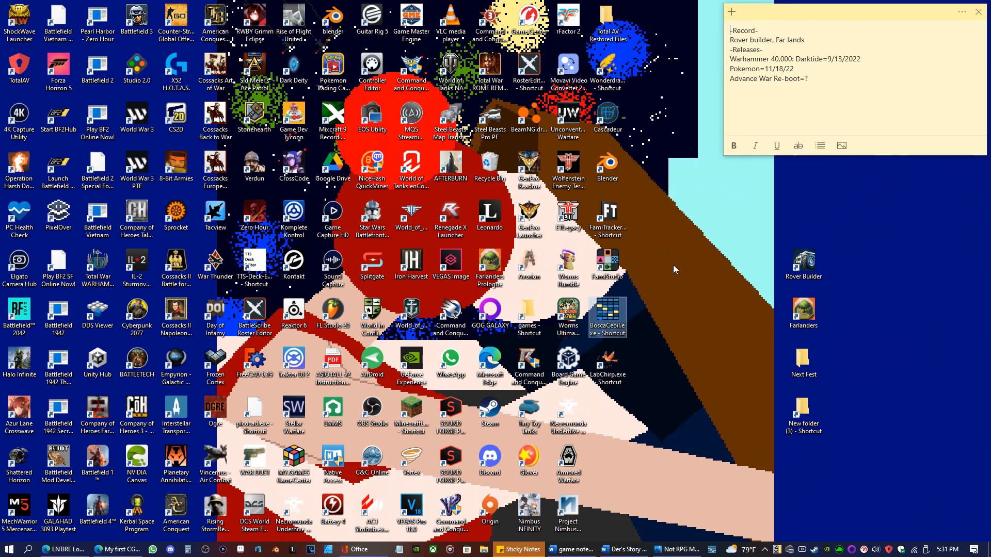
{"action": "left_click", "coordinate": [671, 279]}
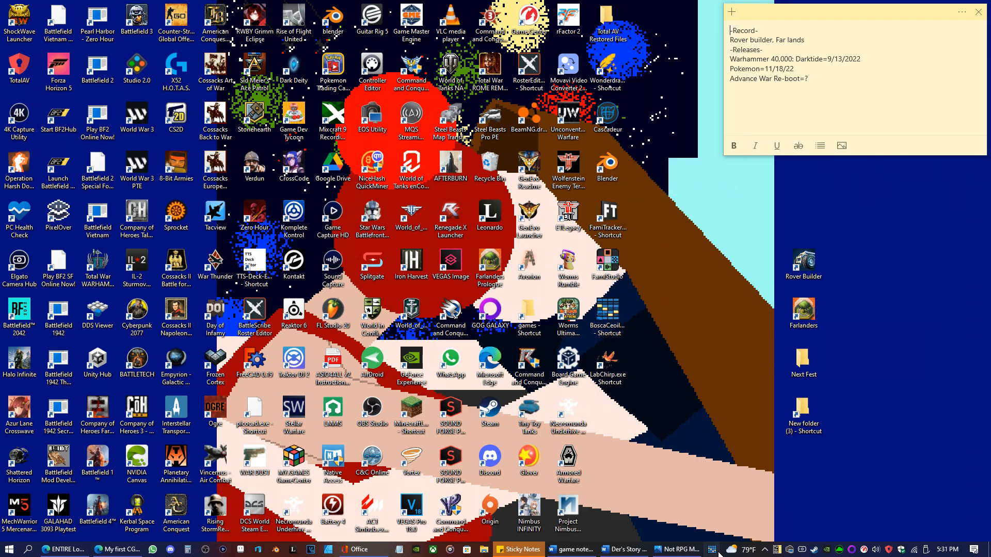
{"action": "left_click_drag", "start_coordinate": [424, 527], "coordinate": [403, 539]}
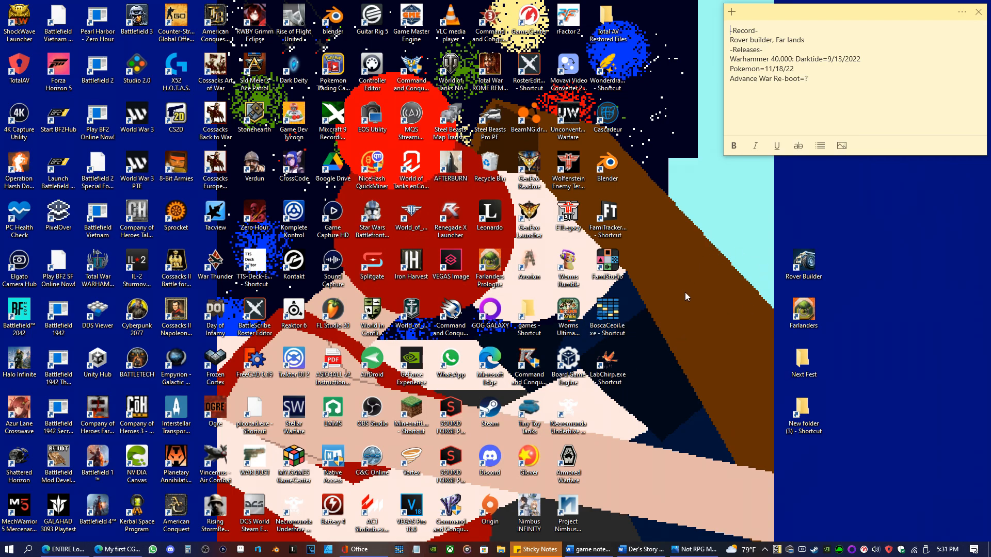
Restore the concept image "Not RPG Maker Concept Der Ani 2 Ver 2.png" and show it full screen
{"action": "left_click", "coordinate": [694, 549]}
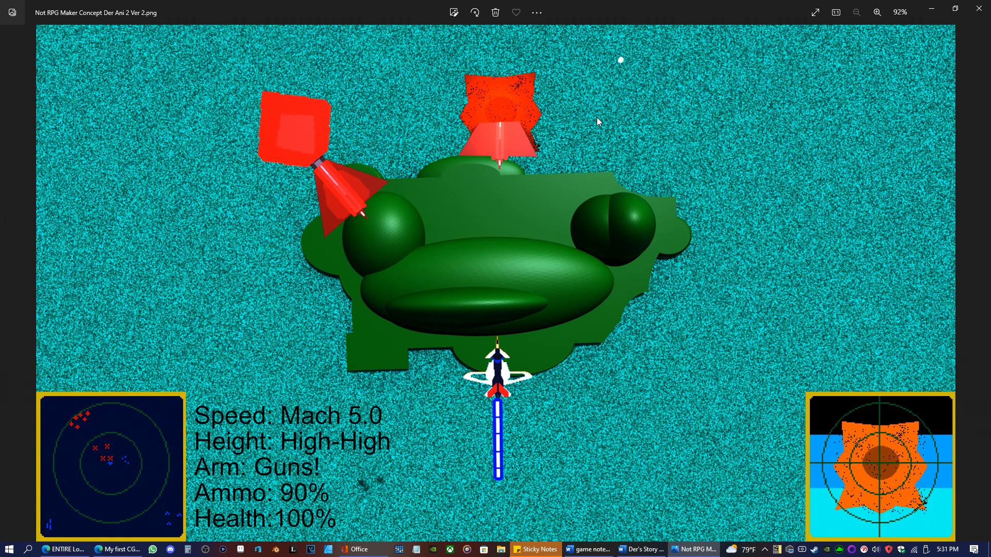
{"action": "left_click", "coordinate": [816, 12]}
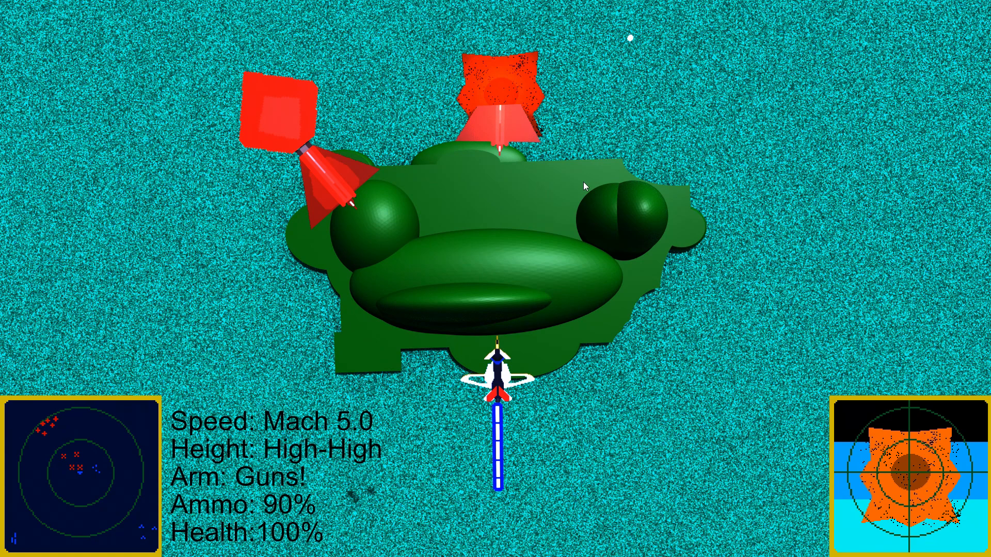